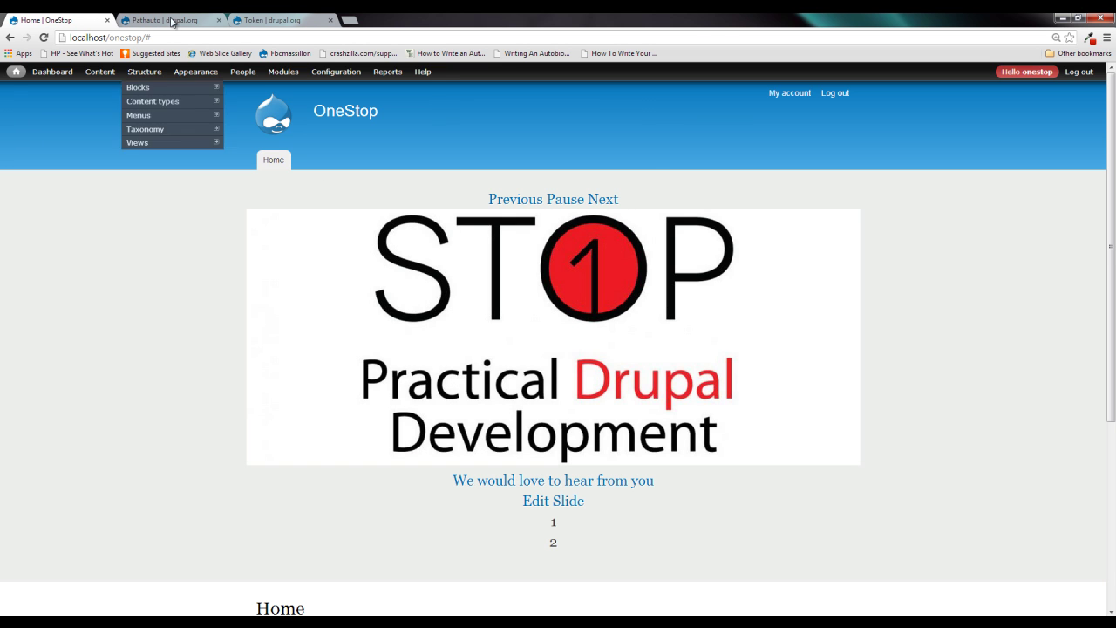
# Look over the Pathauto and Token module pages on drupal.org and close both.
pyautogui.click(166, 23)
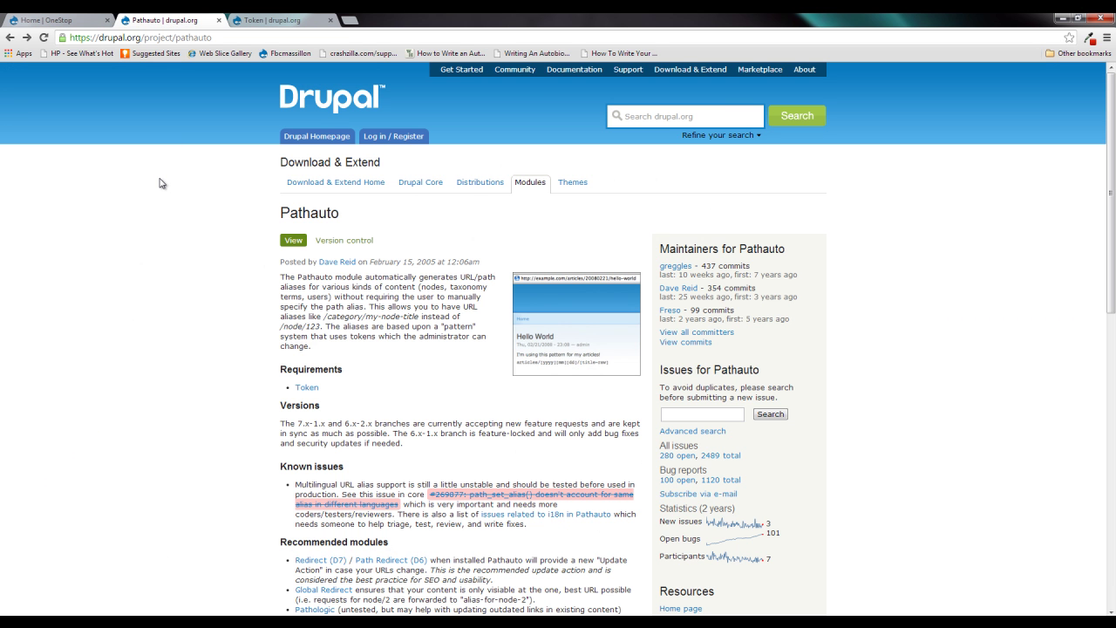
pyautogui.click(288, 23)
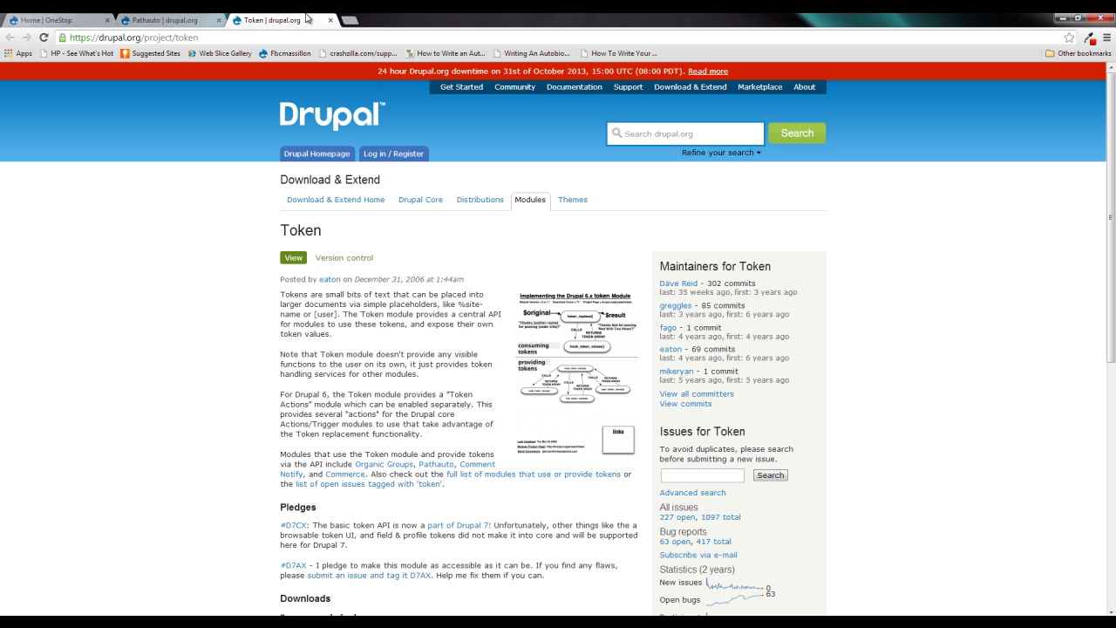
pyautogui.click(330, 20)
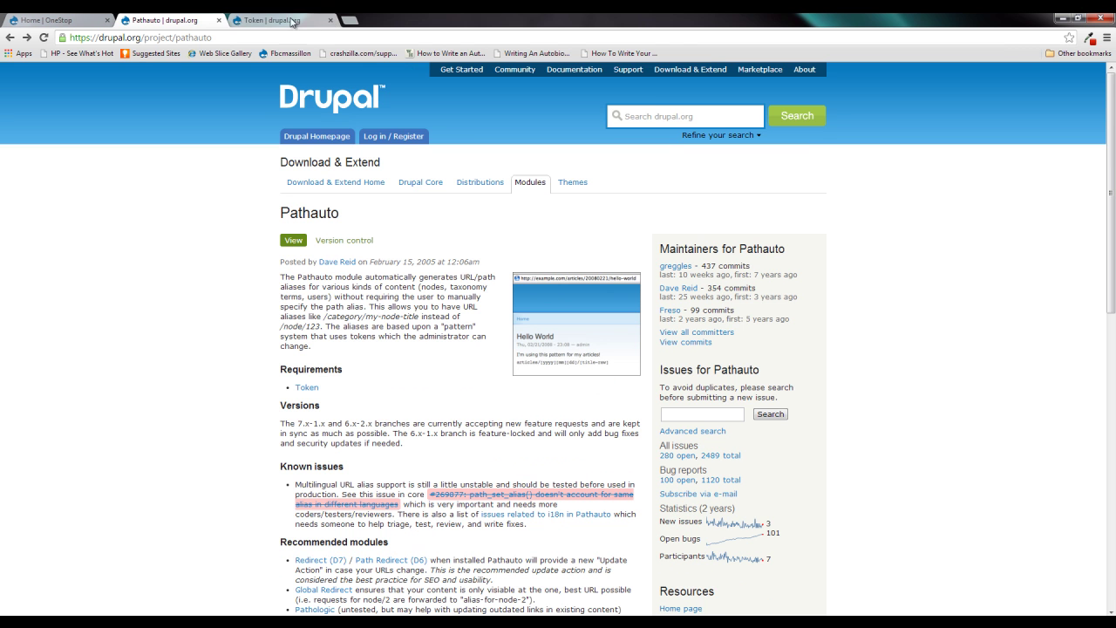
pyautogui.click(221, 20)
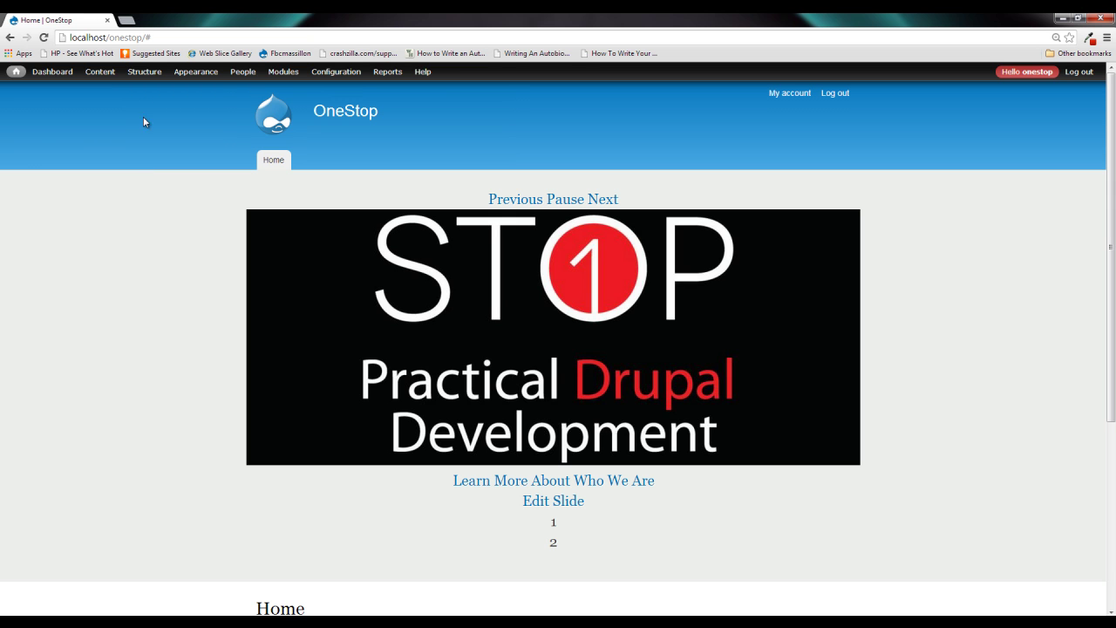
# Place the Image field directly below Title in the Article content type, save the field order, and check the Article display settings.
pyautogui.moveTo(144, 73)
pyautogui.moveTo(150, 101)
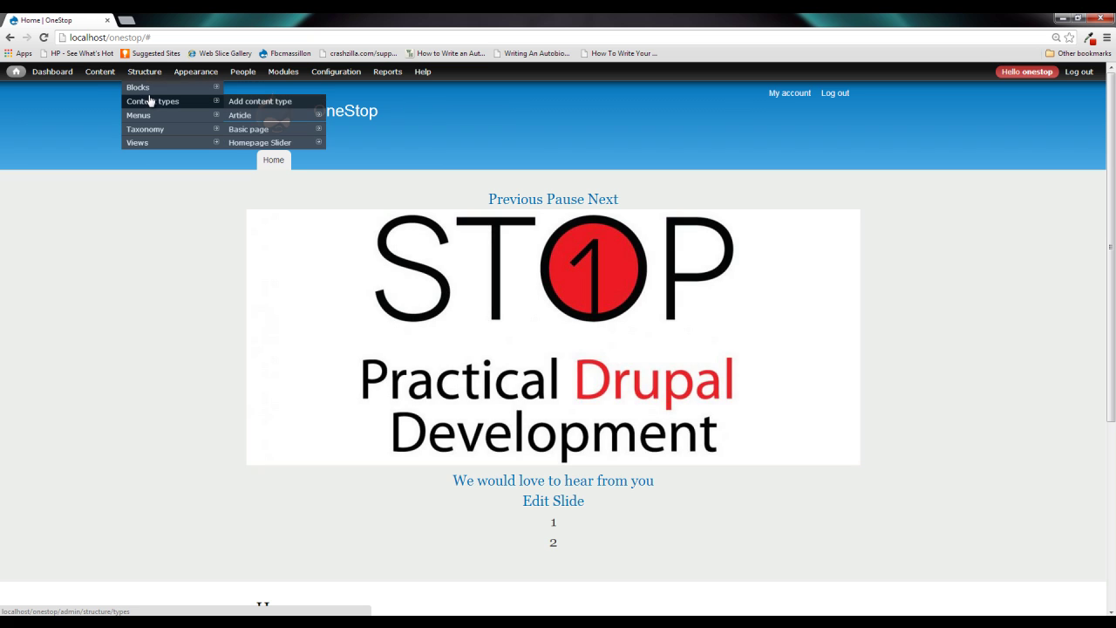
pyautogui.moveTo(248, 123)
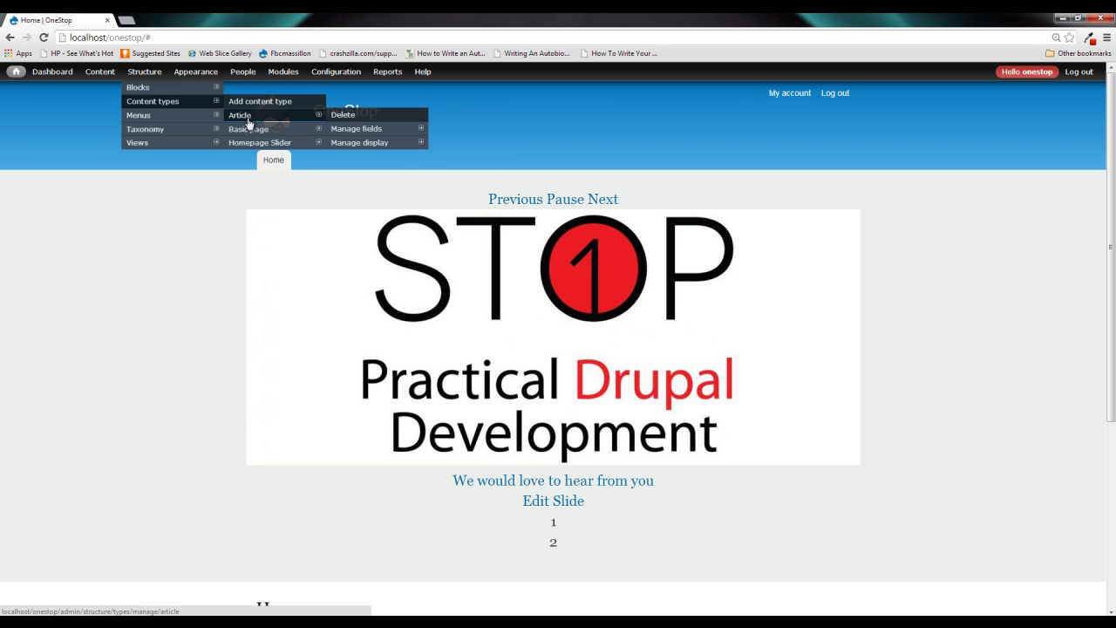
pyautogui.click(356, 131)
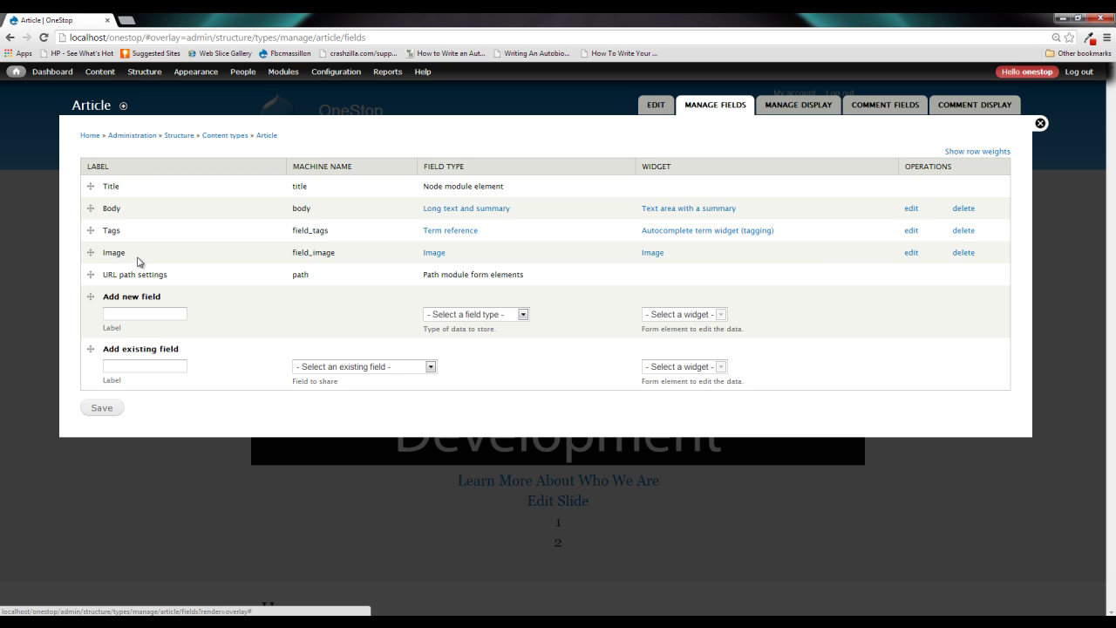
pyautogui.click(94, 253)
pyautogui.moveTo(93, 253); pyautogui.dragTo(93, 210)
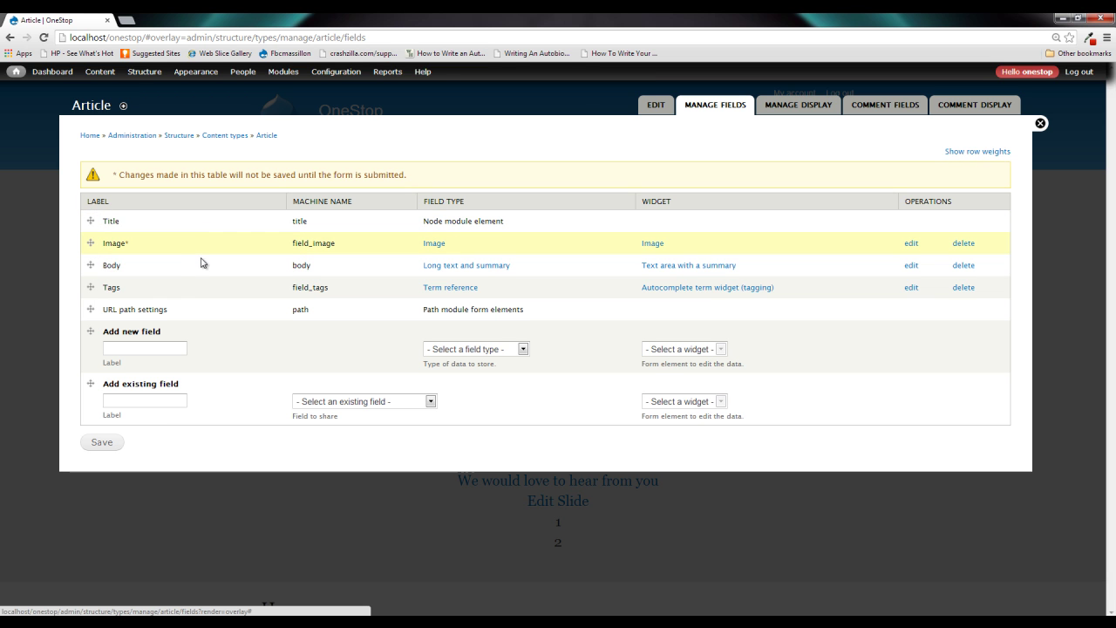
pyautogui.click(101, 446)
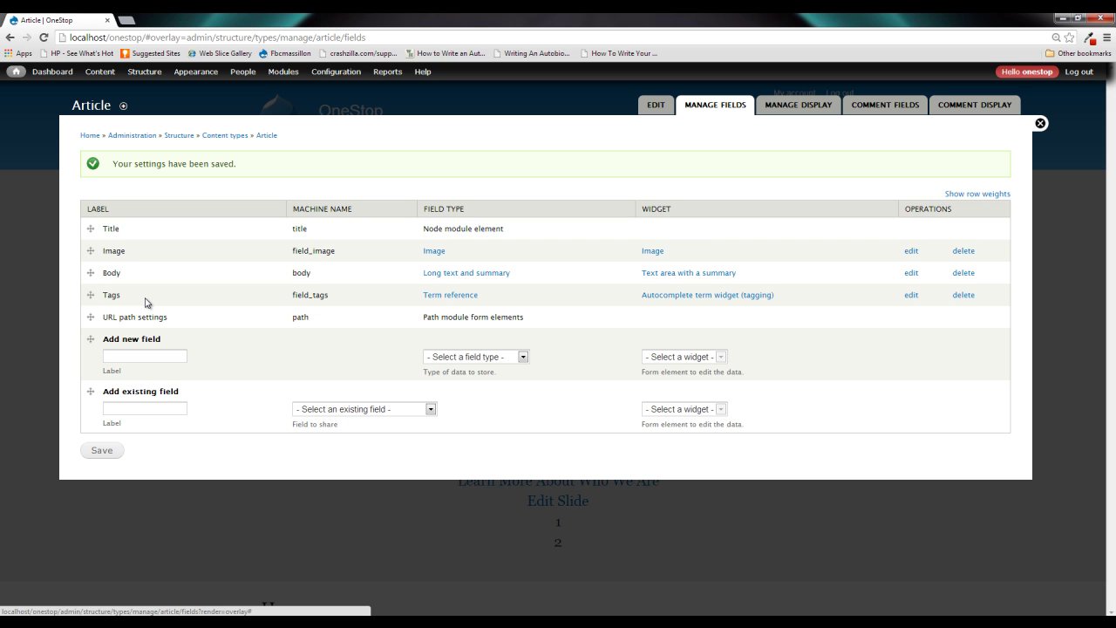
pyautogui.click(797, 113)
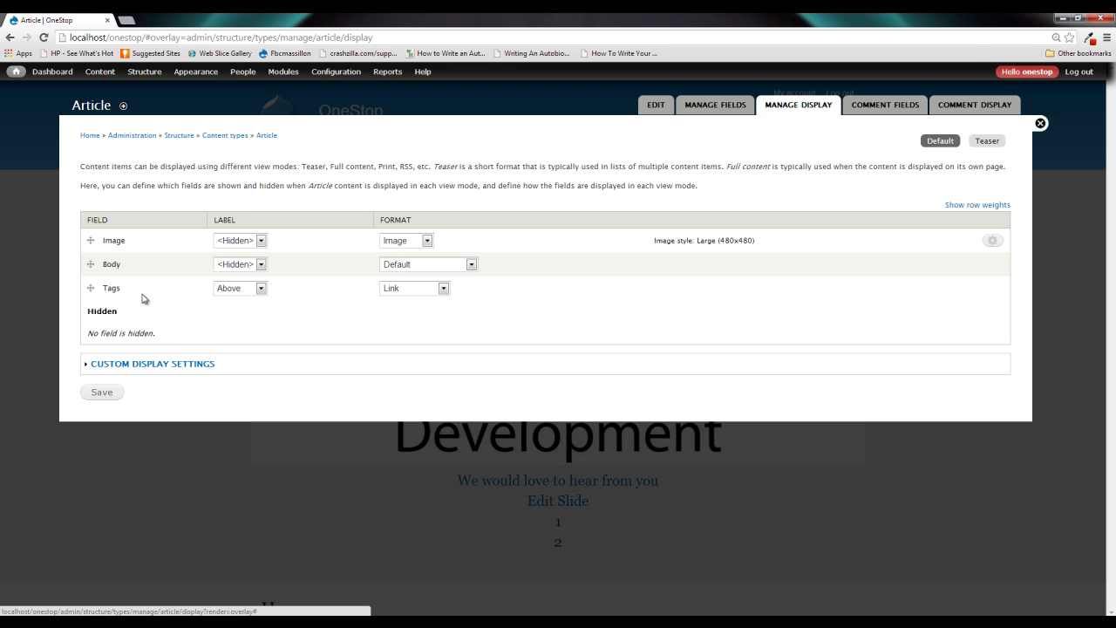
pyautogui.click(1040, 123)
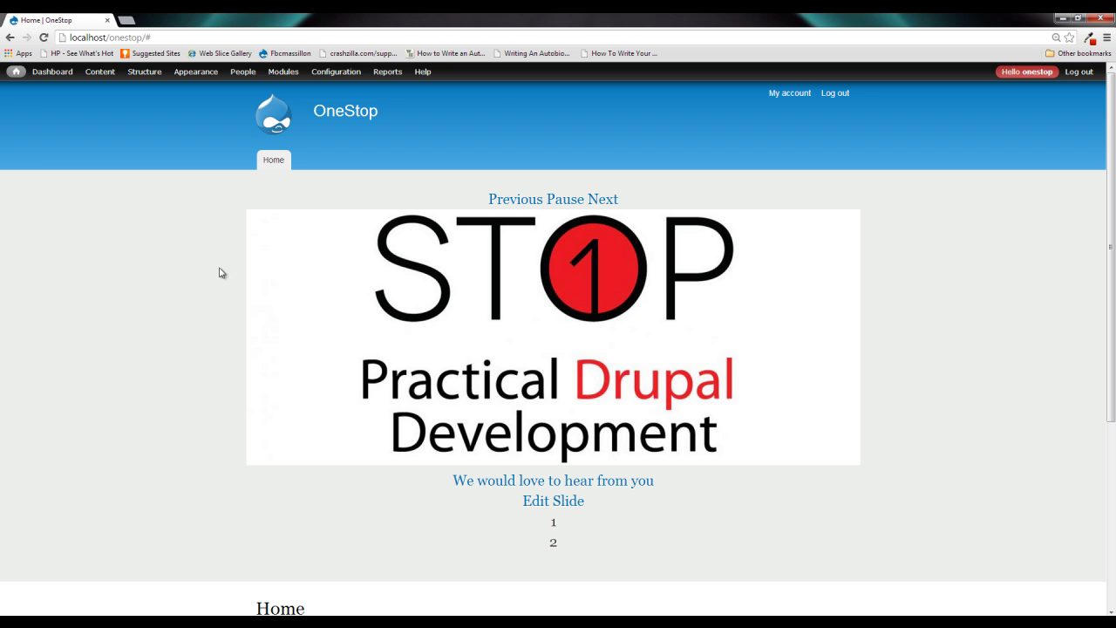
# Start a new Article and title it "Welcome to My New Site".
pyautogui.moveTo(99, 77)
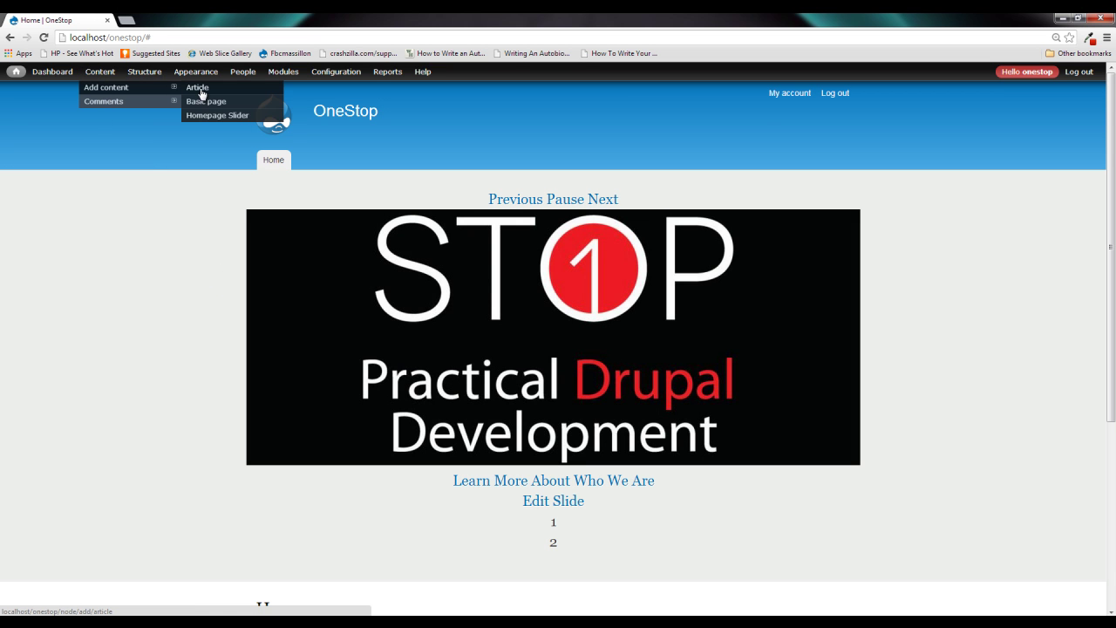
pyautogui.click(198, 88)
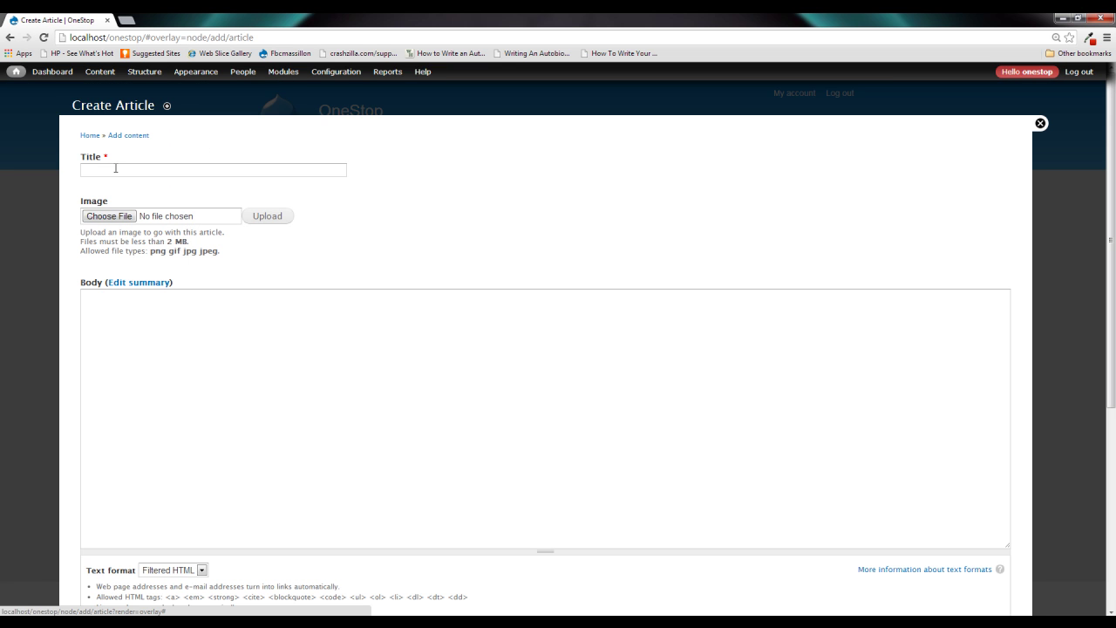
pyautogui.click(150, 166)
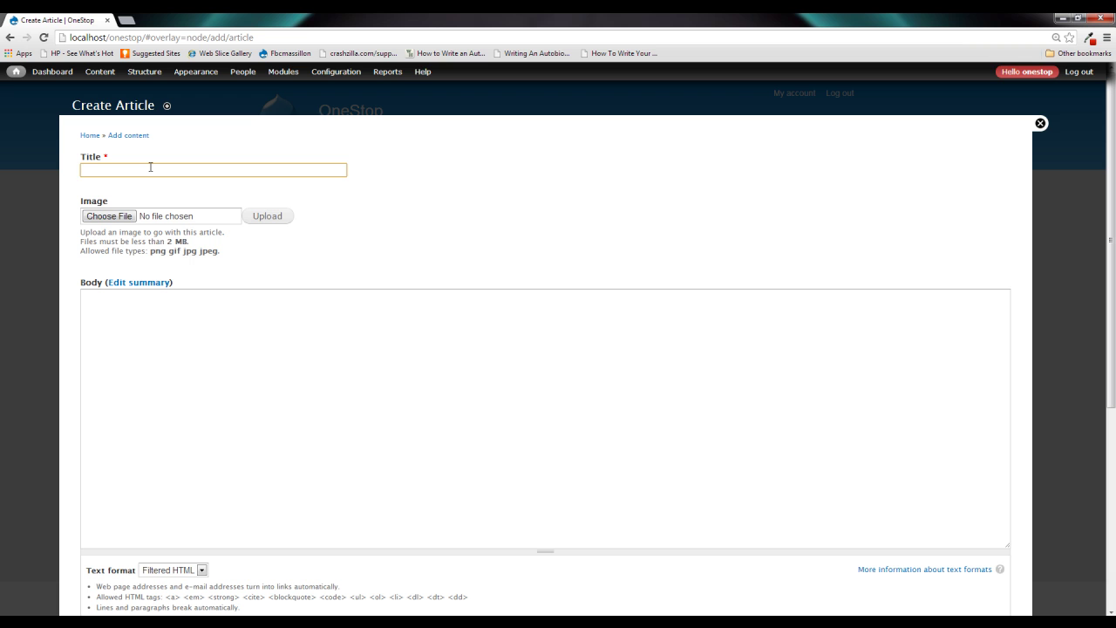
pyautogui.write('Welcome to m')
pyautogui.press('BackSpace')
pyautogui.write('My New Site')
# Upload OneStop-Logo.jpg as the article's image.
pyautogui.click(110, 215)
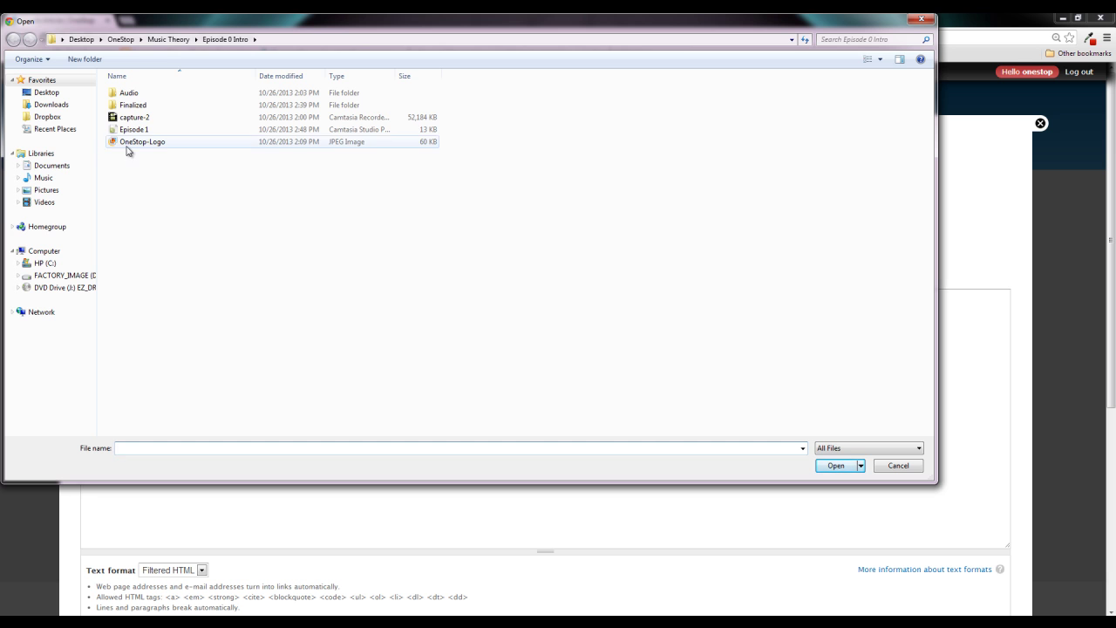
pyautogui.doubleClick(135, 141)
pyautogui.click(276, 224)
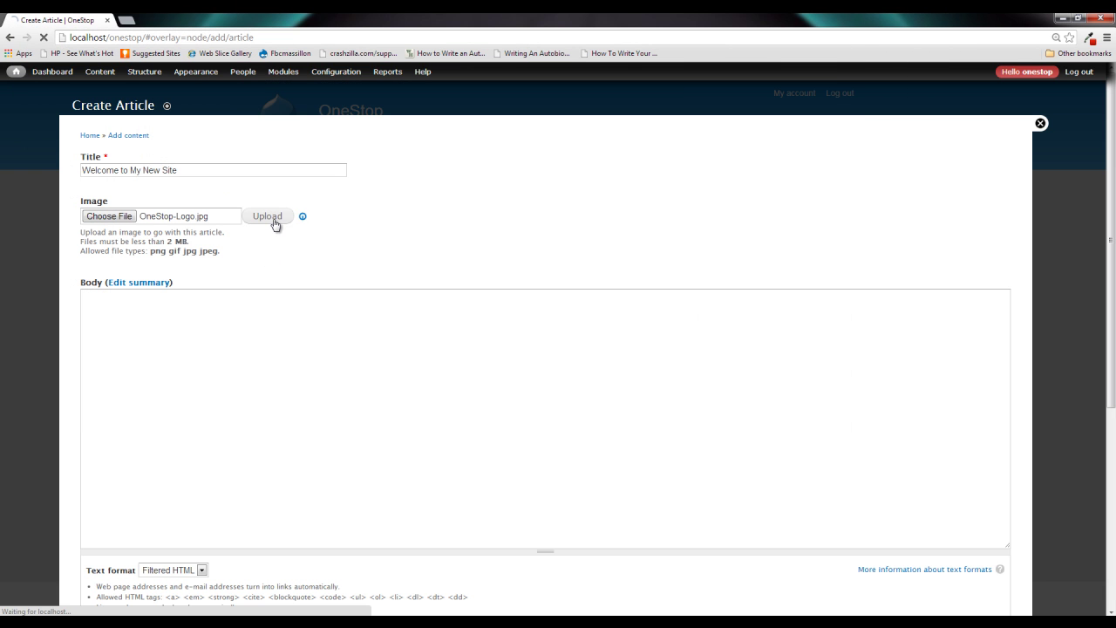
# Copy the first two placeholder paragraphs from lipsum.com/feed/html and paste them into the article's body.
pyautogui.click(131, 20)
pyautogui.write('lipsum.com/feed/html')
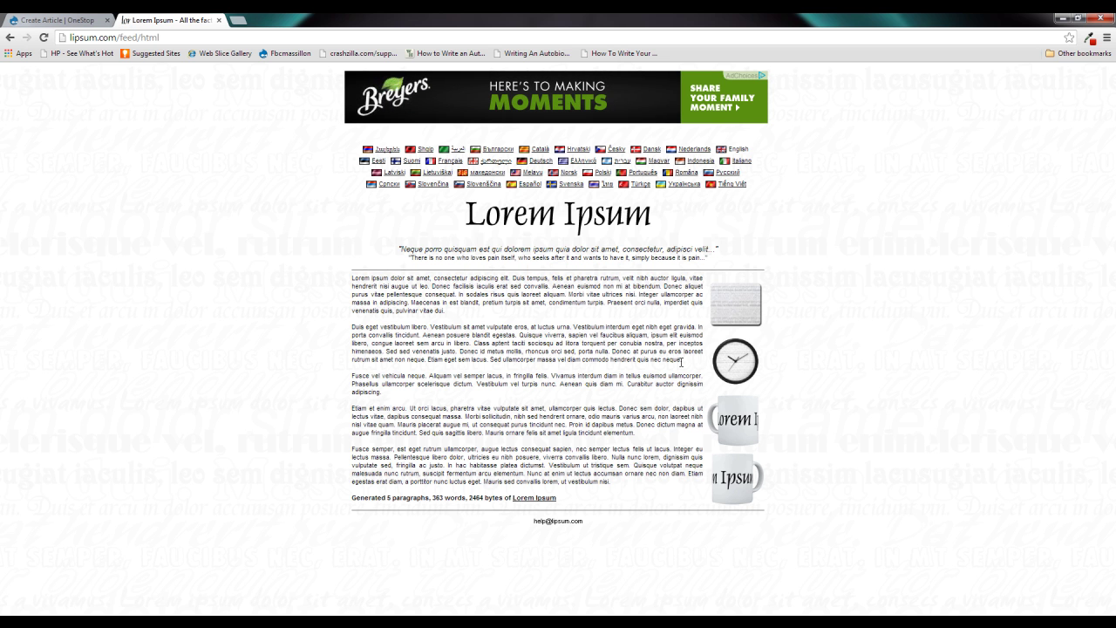
pyautogui.moveTo(680, 360); pyautogui.dragTo(356, 274)
pyautogui.hotkey('ctrl', 'c')
pyautogui.click(57, 19)
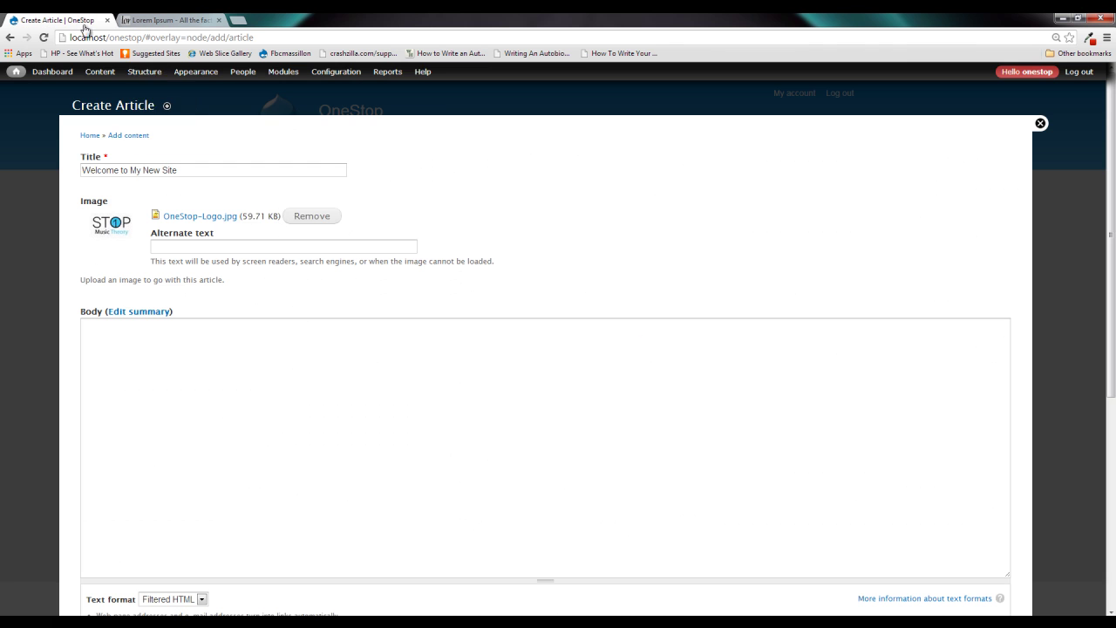
pyautogui.click(268, 344)
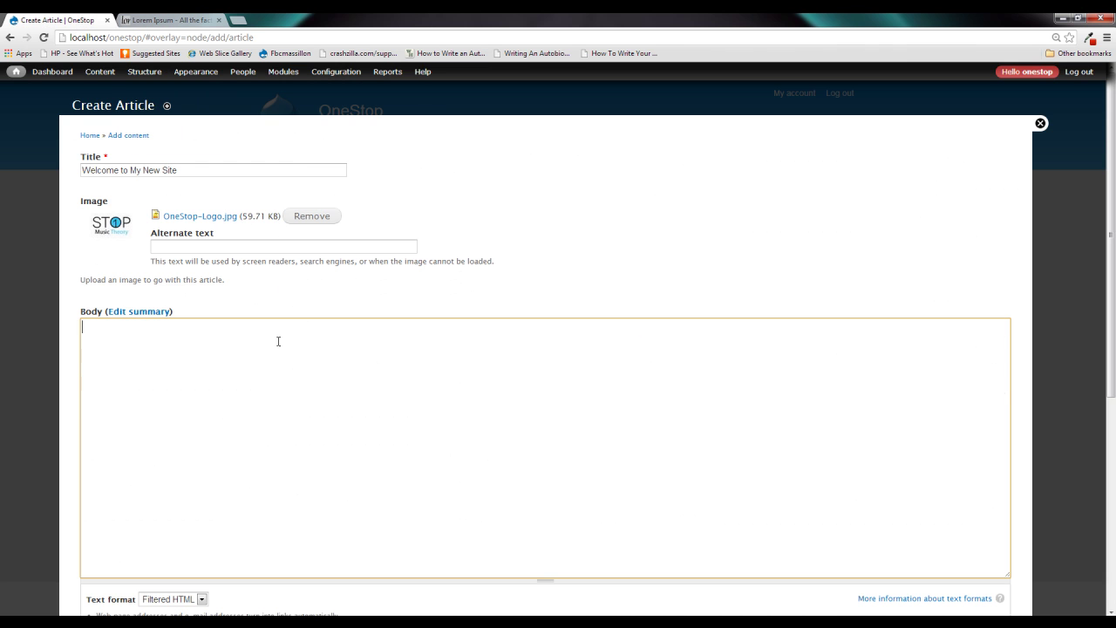
pyautogui.hotkey('ctrl', 'v')
# Tag the article with "New Site" and "News", save it, and look through the published page.
pyautogui.scroll(-3, 398, 242)
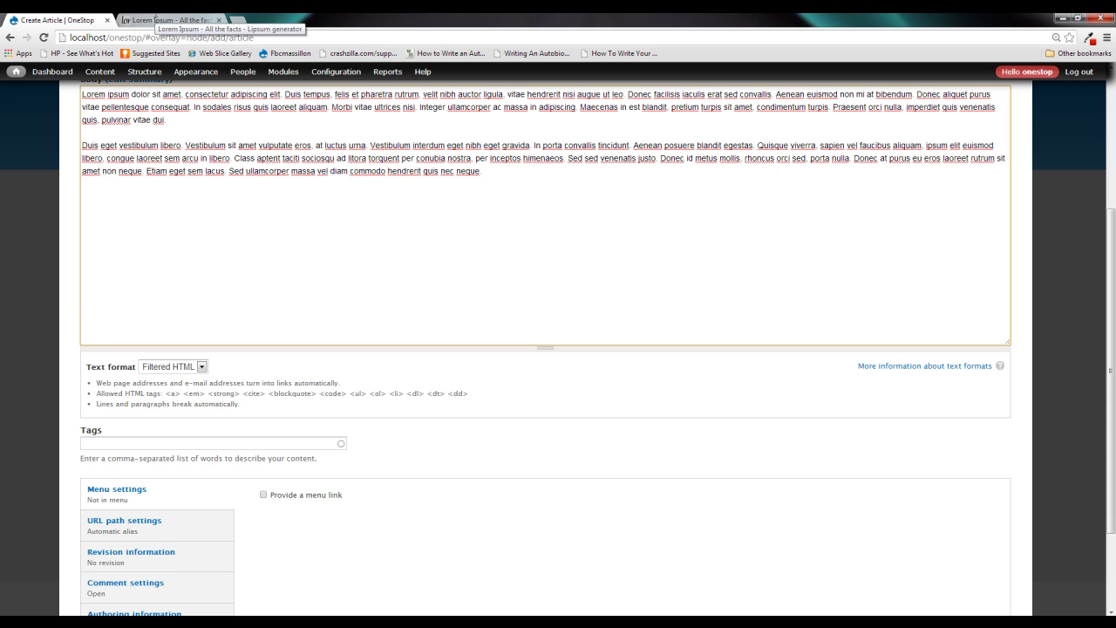
pyautogui.moveTo(109, 434); pyautogui.dragTo(76, 433)
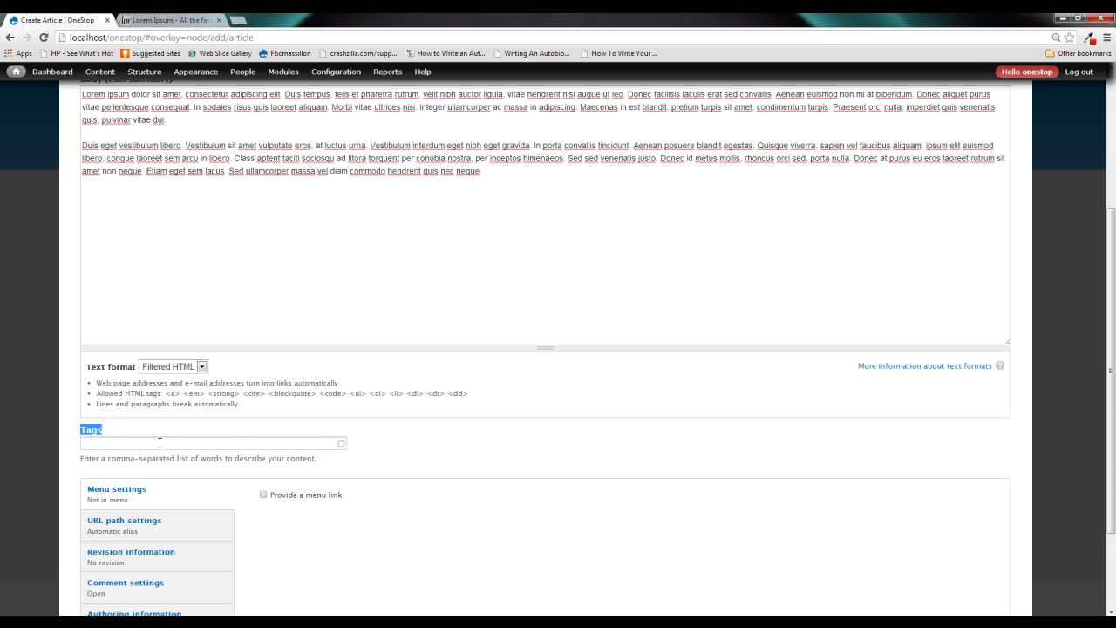
pyautogui.click(233, 433)
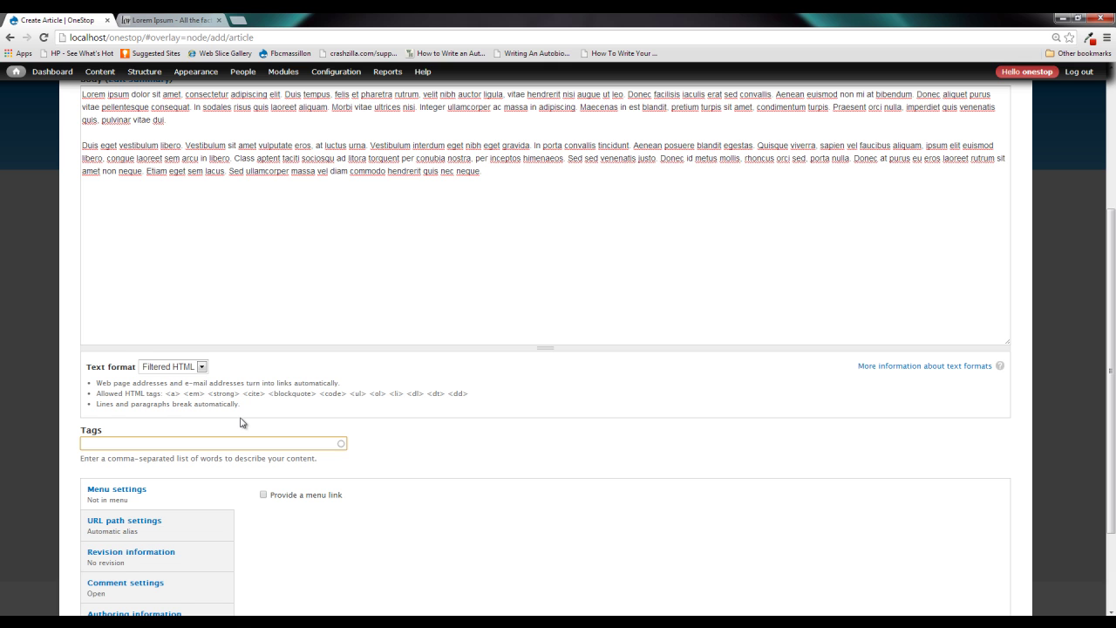
pyautogui.write('New Site')
pyautogui.write('News')
pyautogui.scroll(-3, 196, 427)
pyautogui.click(109, 560)
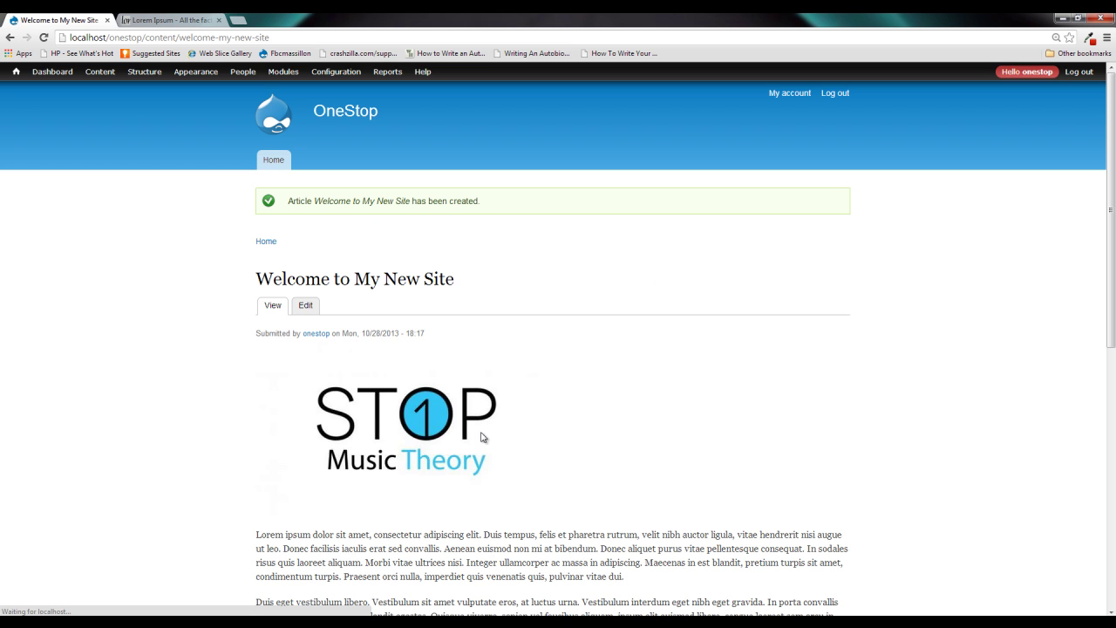
pyautogui.scroll(-2, 589, 434)
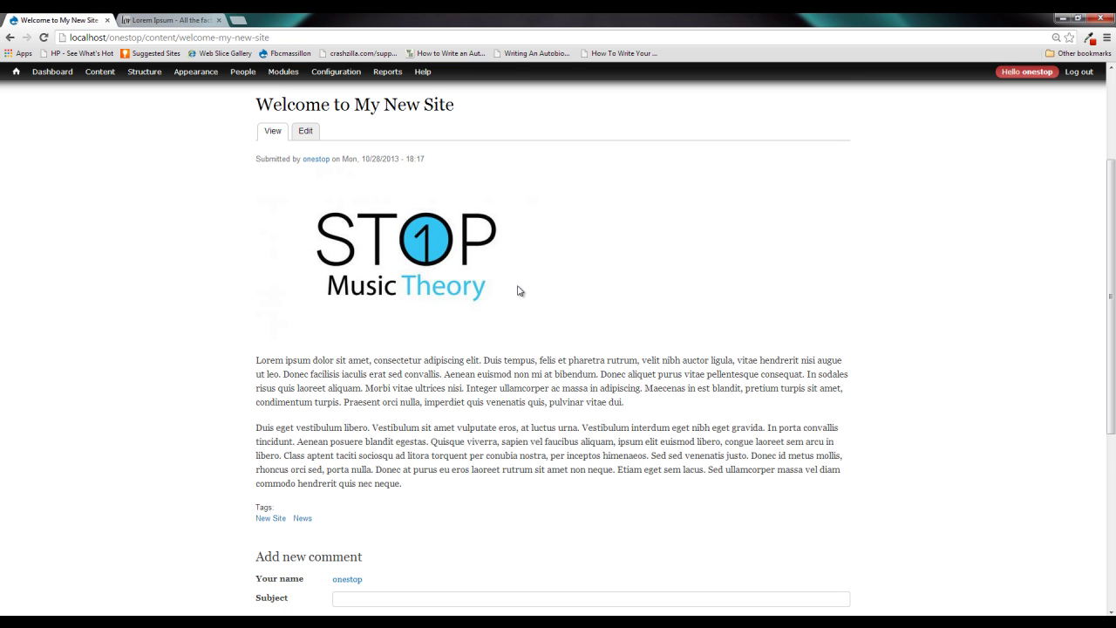
pyautogui.scroll(-4, 518, 291)
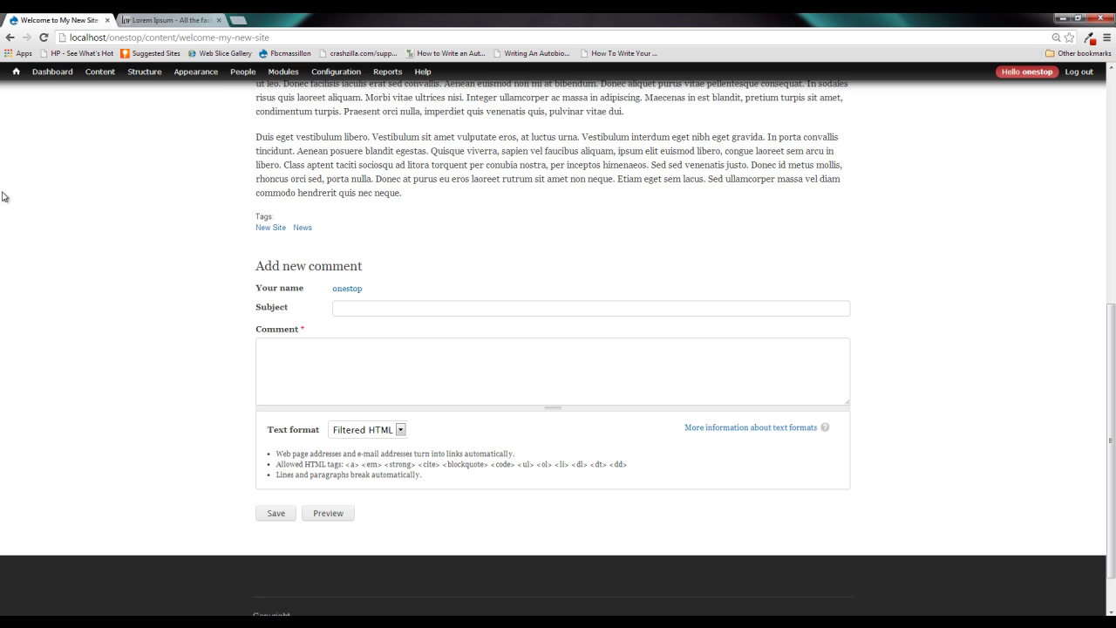
# Turn off "Promoted to front page" in the default publishing options of the Article content type.
pyautogui.moveTo(144, 74)
pyautogui.moveTo(156, 101)
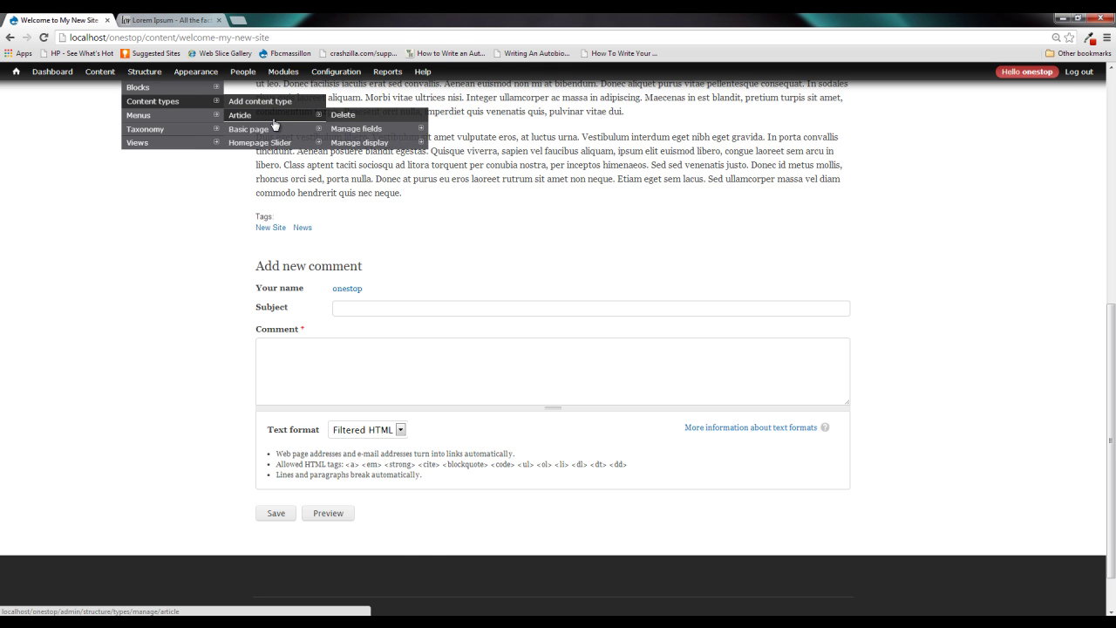
pyautogui.click(275, 125)
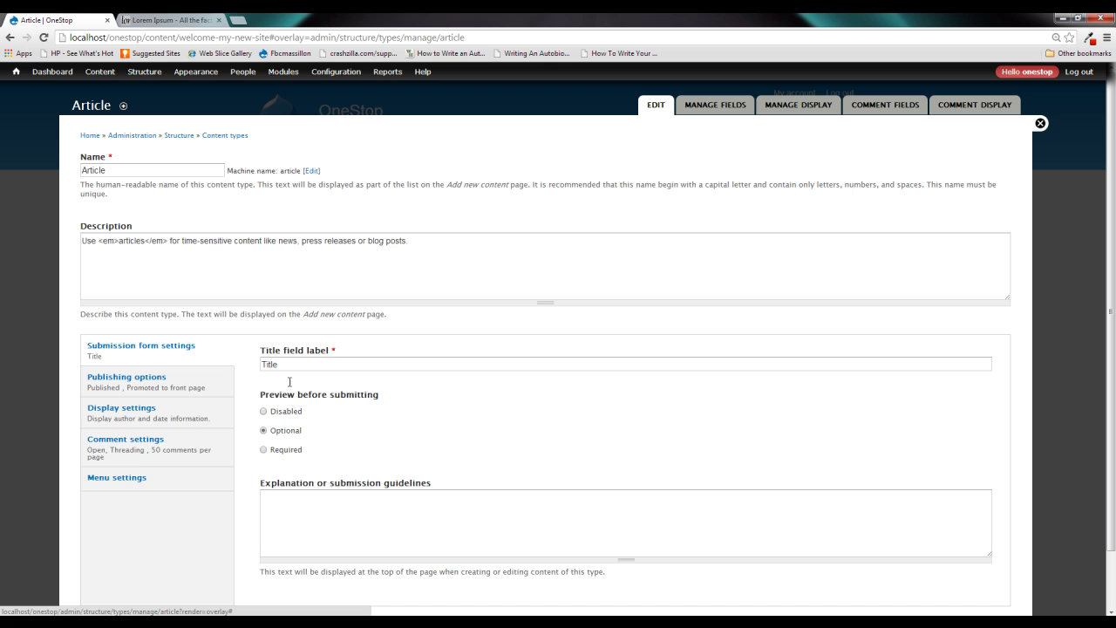
pyautogui.click(199, 386)
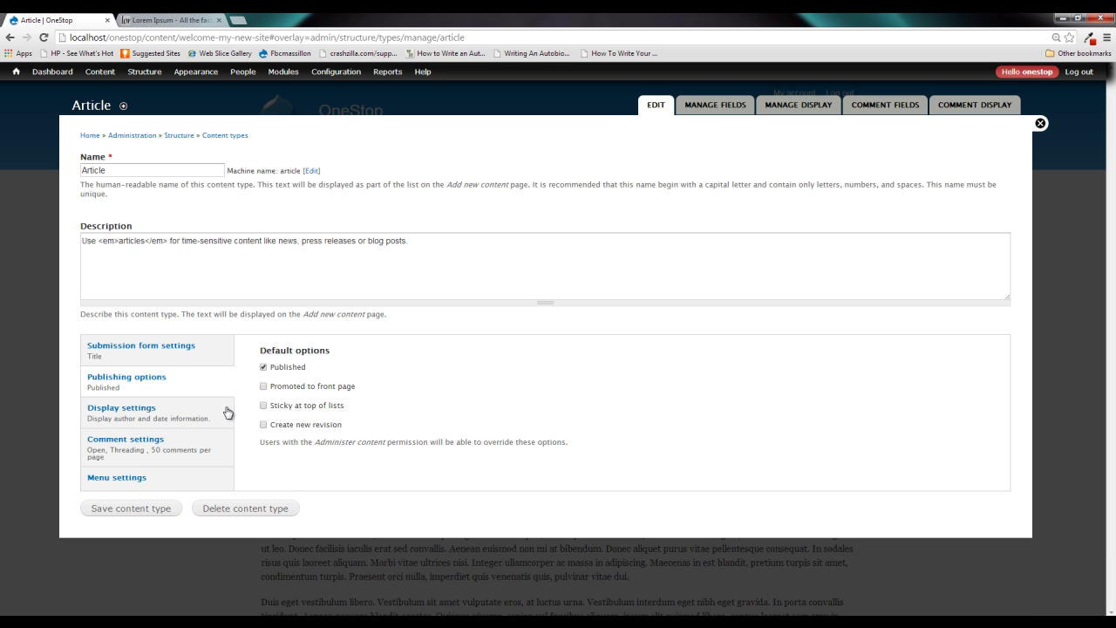
pyautogui.click(277, 389)
# Adjust the Article content type's comment settings and menu settings, and save the content type.
pyautogui.click(195, 423)
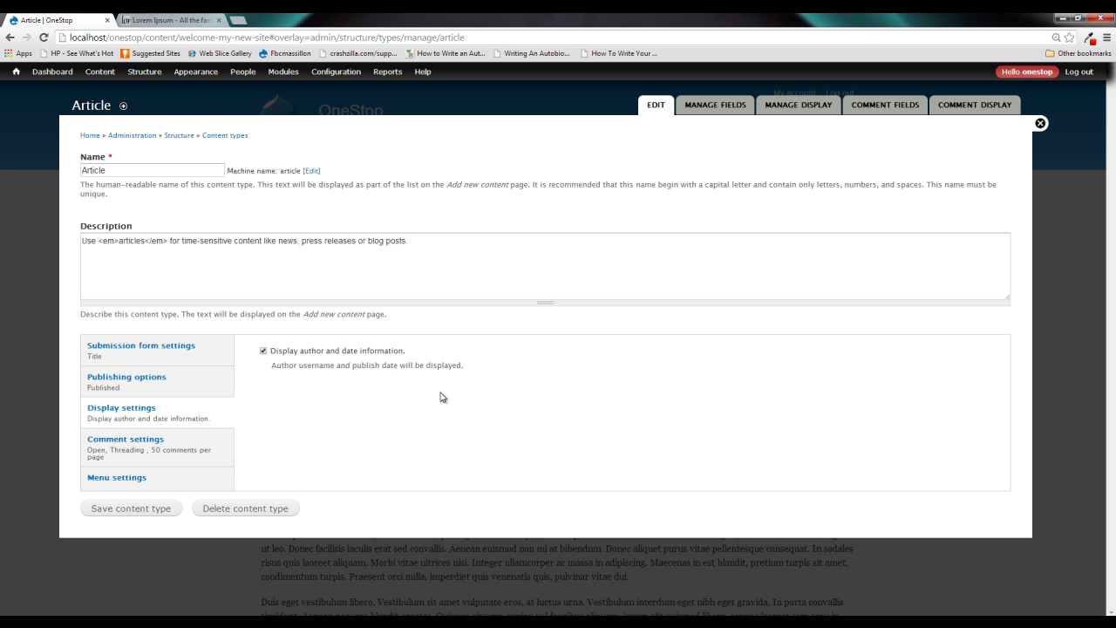
pyautogui.click(206, 459)
pyautogui.click(296, 364)
pyautogui.click(277, 386)
pyautogui.click(117, 477)
pyautogui.click(290, 368)
pyautogui.click(143, 557)
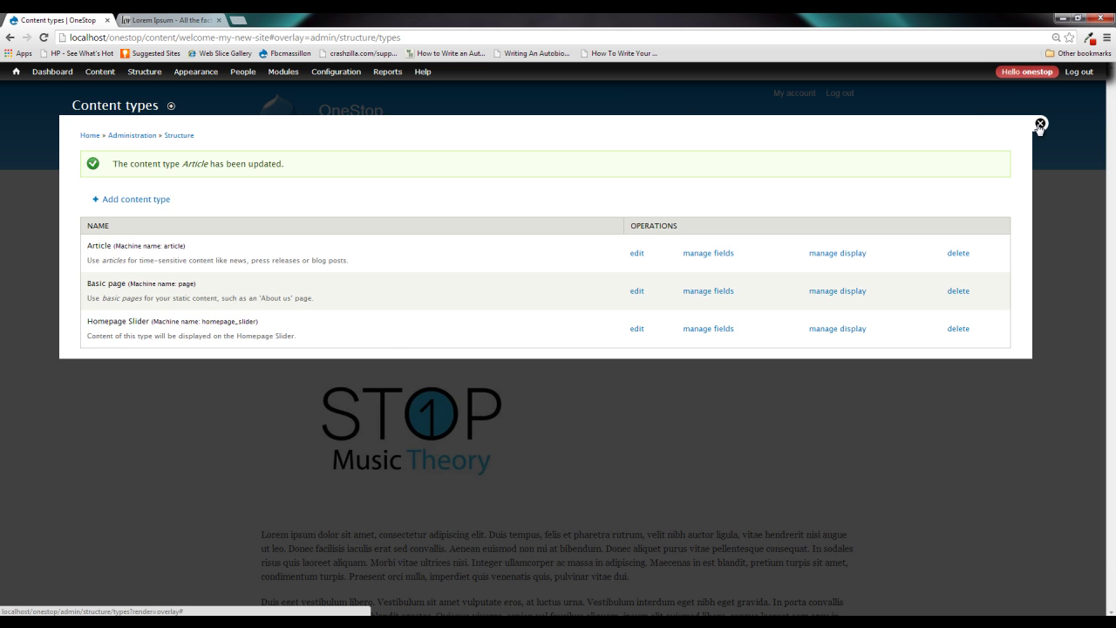
pyautogui.click(1040, 123)
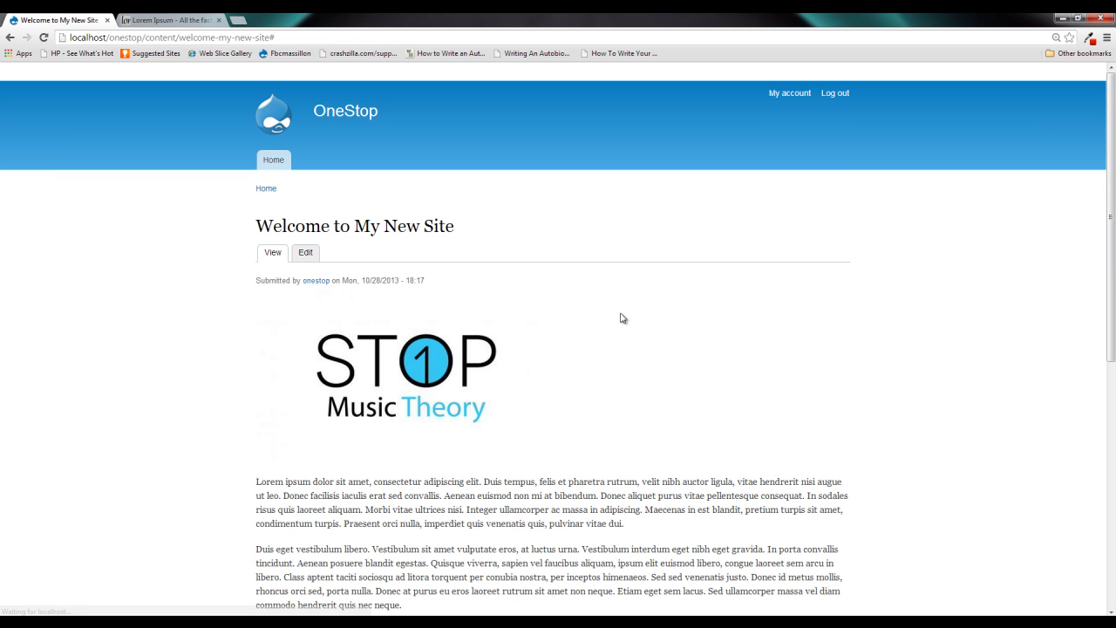
# Check the comment form on the "Welcome to My New Site" article and open the article for editing.
pyautogui.scroll(-6, 623, 316)
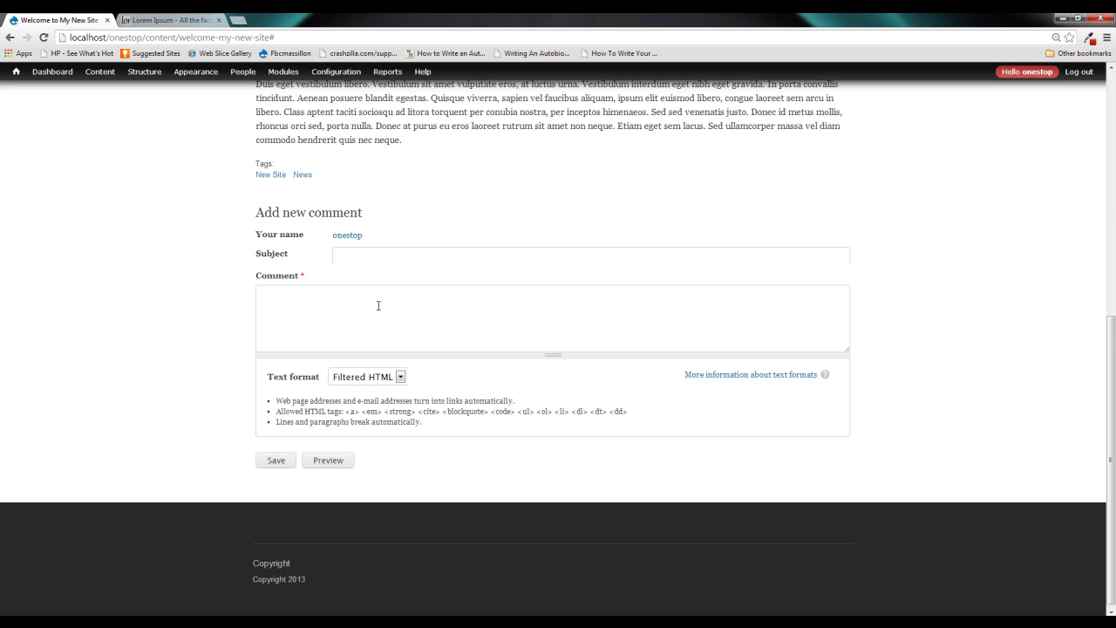
pyautogui.scroll(3, 379, 305)
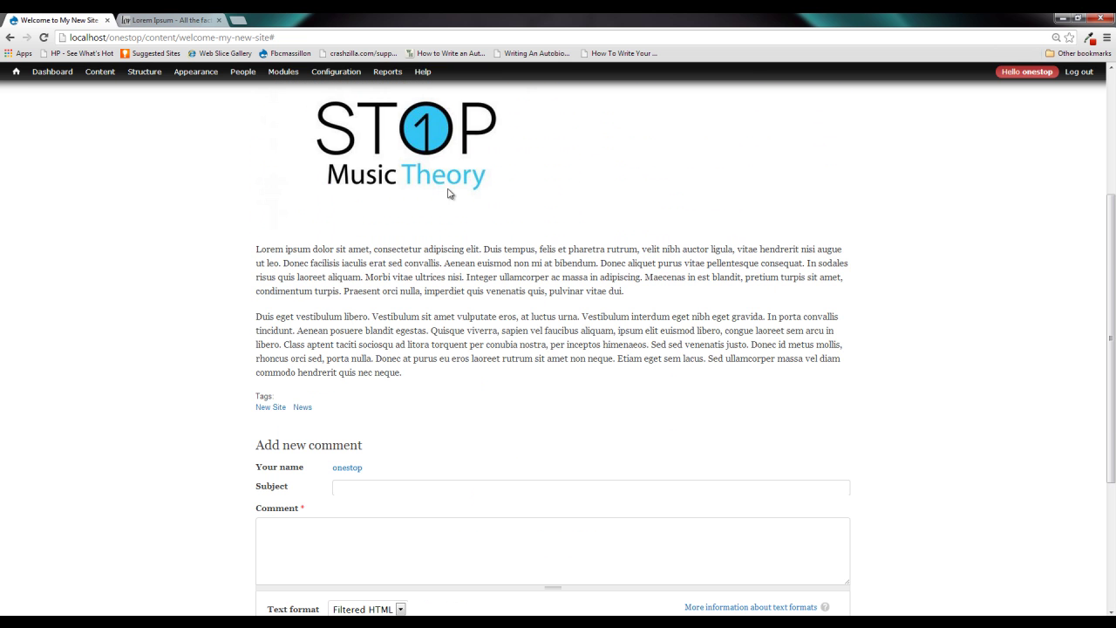
pyautogui.scroll(1, 486, 364)
pyautogui.scroll(-2, 485, 364)
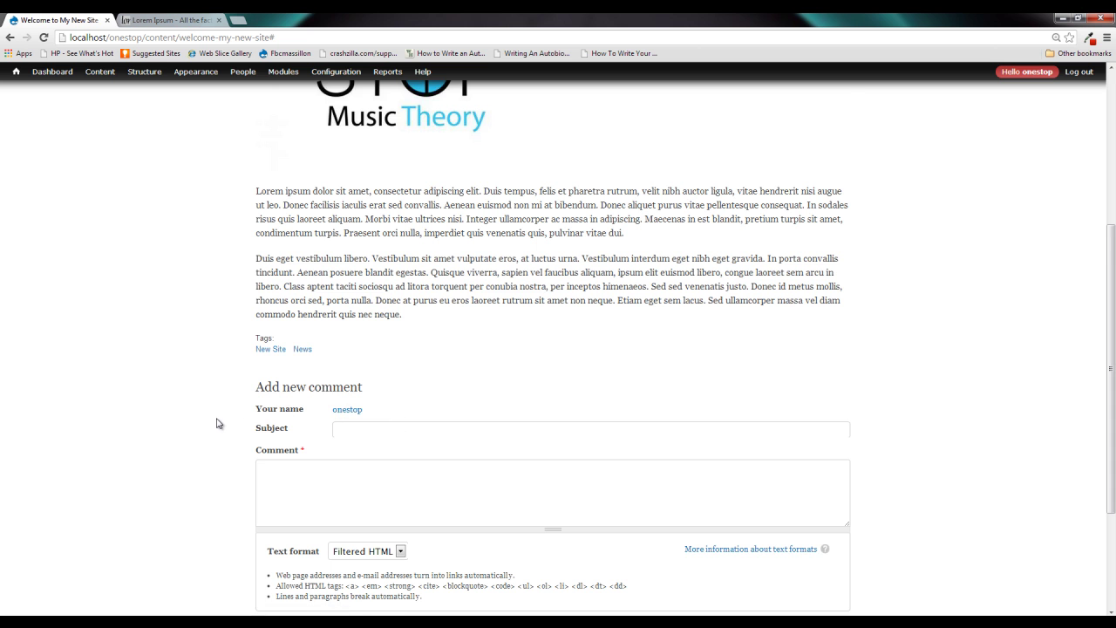
pyautogui.scroll(3, 218, 424)
pyautogui.click(309, 191)
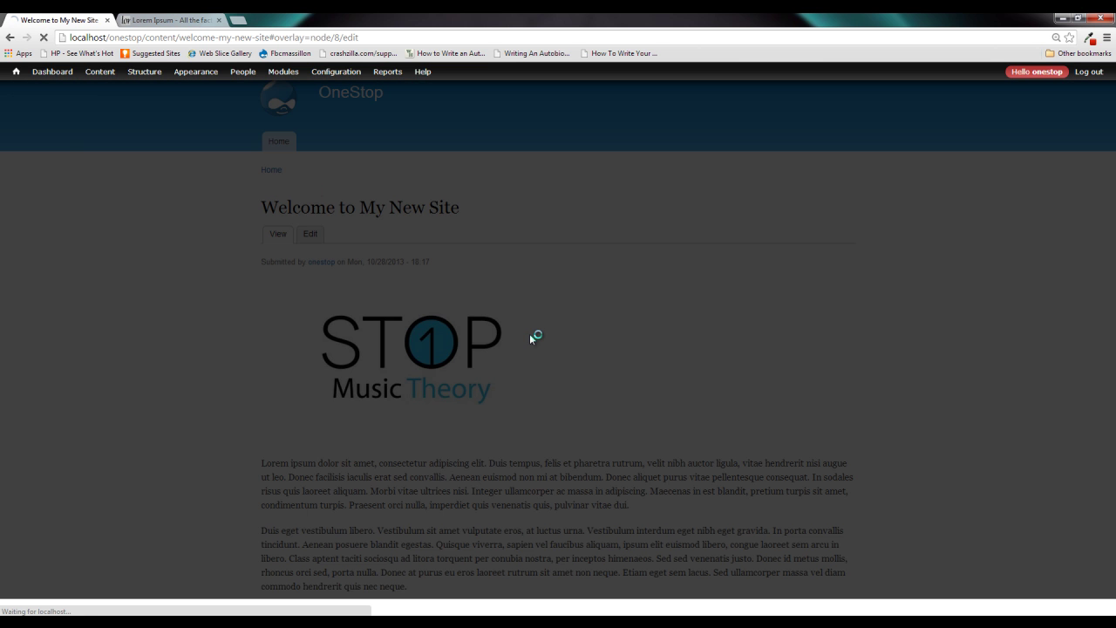
# Set the comment settings of the "Welcome to My New Site" article to Closed, save it, and check the published page.
pyautogui.scroll(-4, 250, 335)
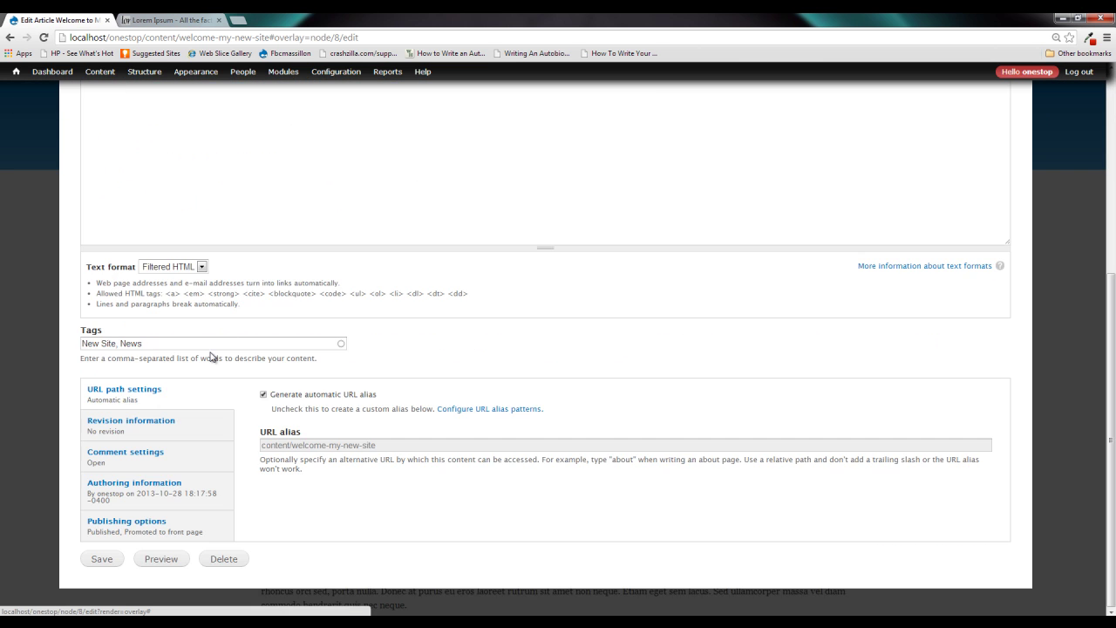
pyautogui.click(177, 463)
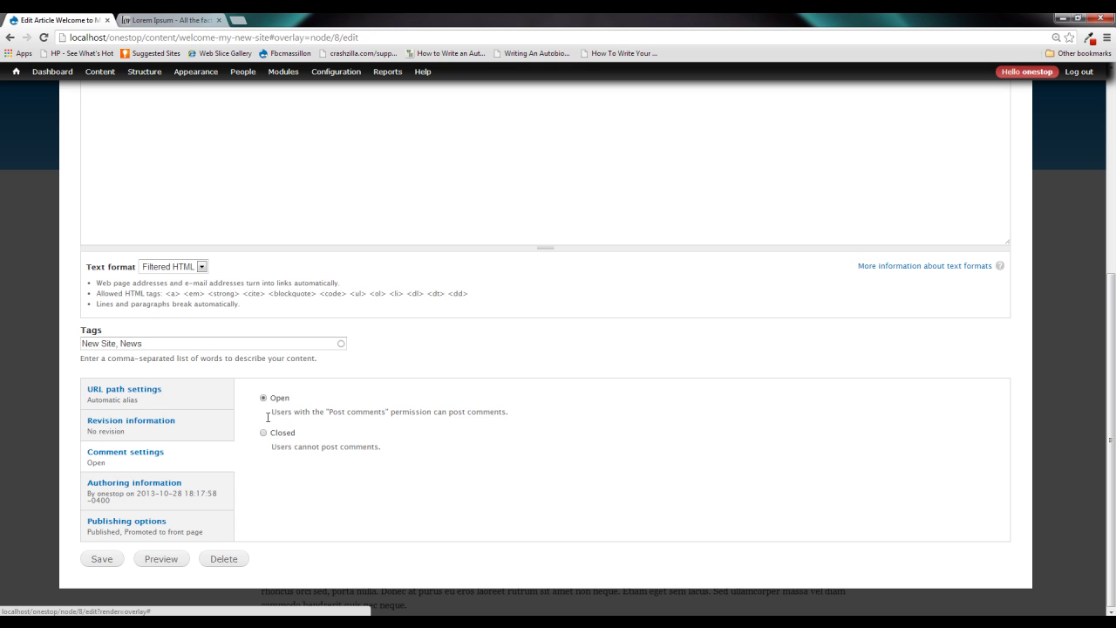
pyautogui.click(281, 433)
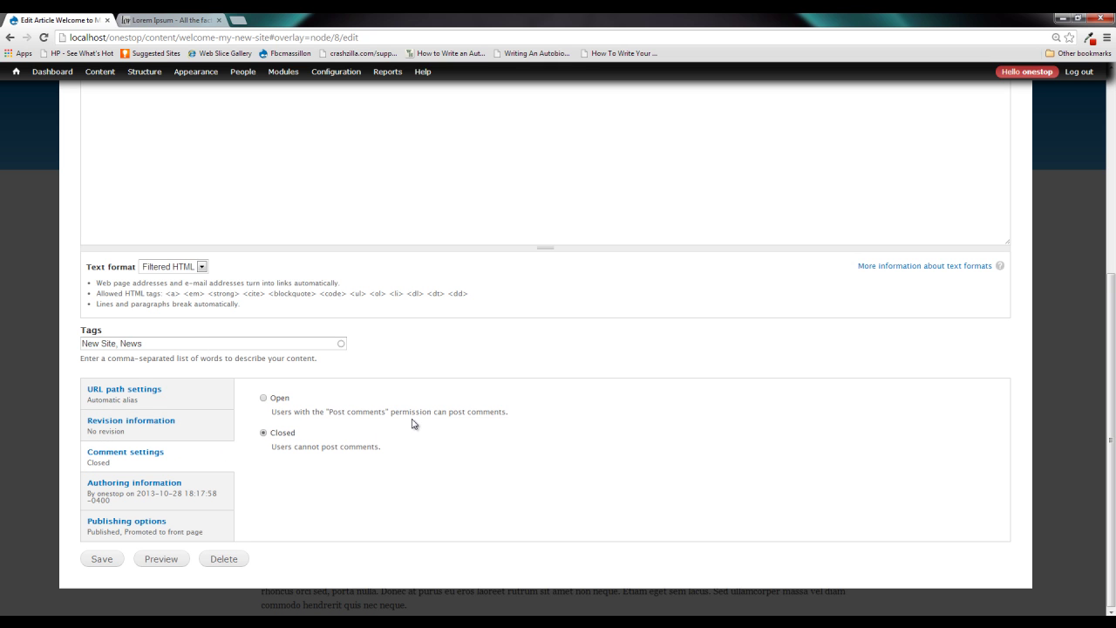
pyautogui.click(103, 563)
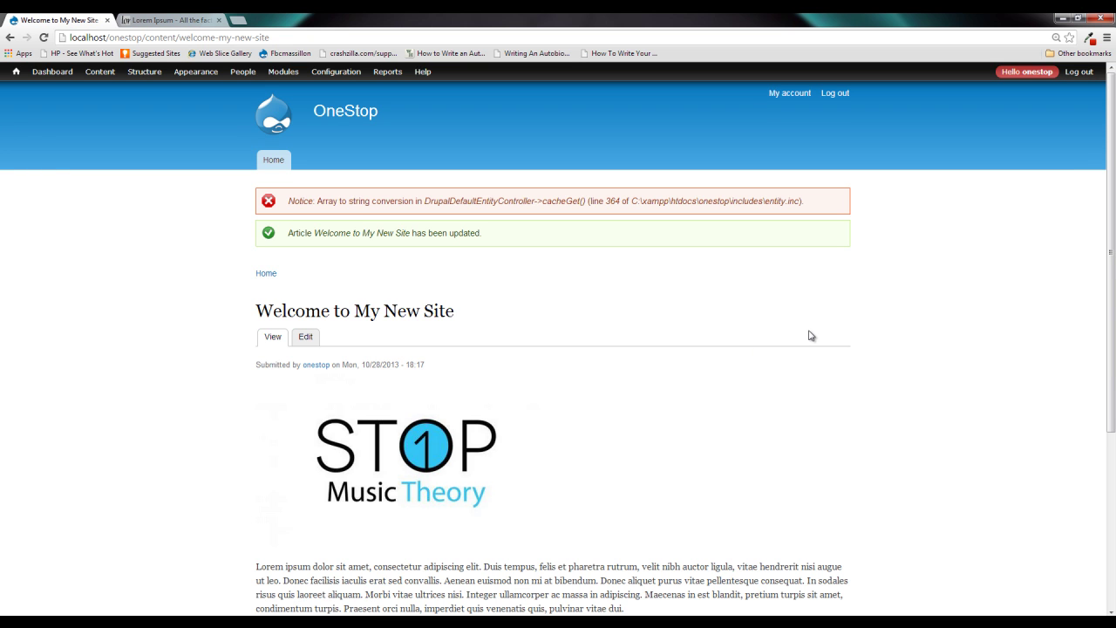
pyautogui.hotkey('ctrl', '-')
pyautogui.scroll(-3, 809, 336)
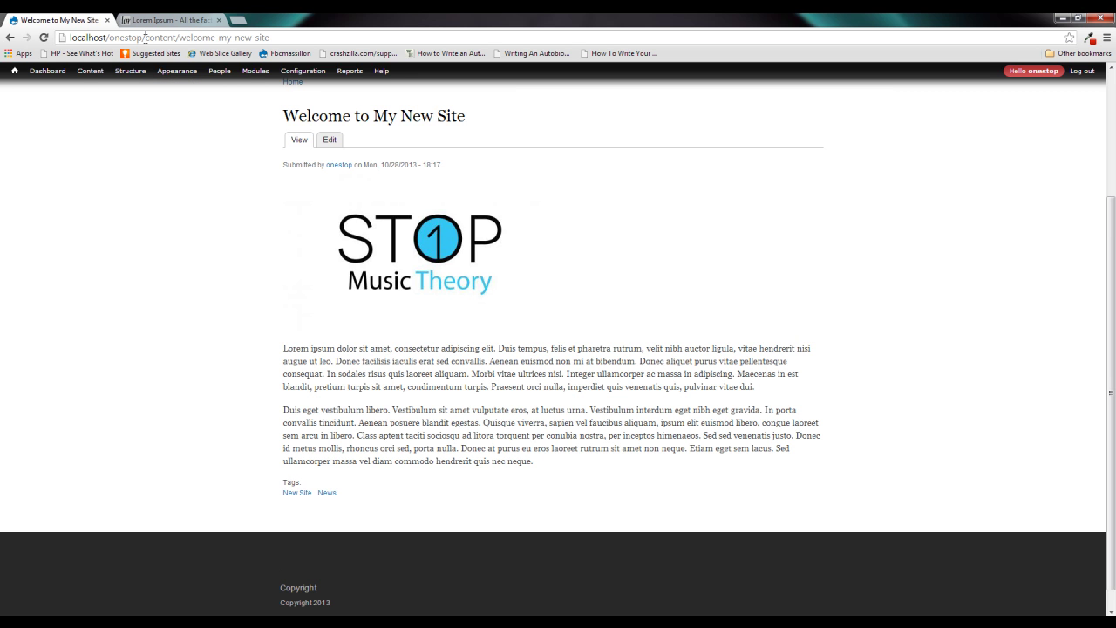
# Open the article through its internal path node/8, and return to its aliased page view.
pyautogui.moveTo(144, 36); pyautogui.dragTo(280, 38)
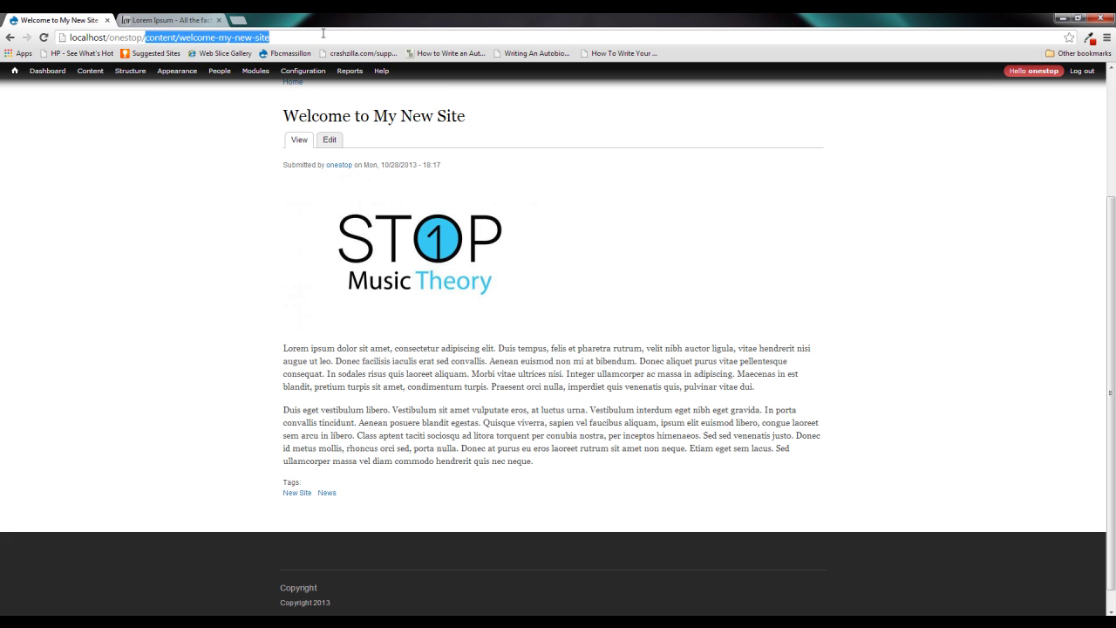
pyautogui.moveTo(303, 71)
pyautogui.write('node')
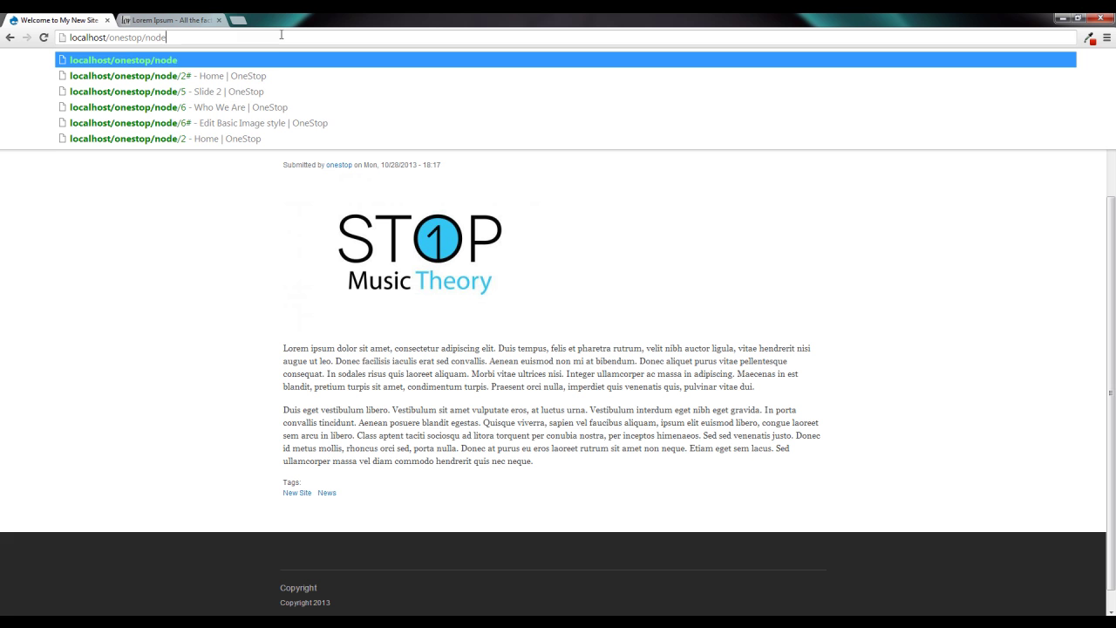
pyautogui.write('/8')
pyautogui.press('Return')
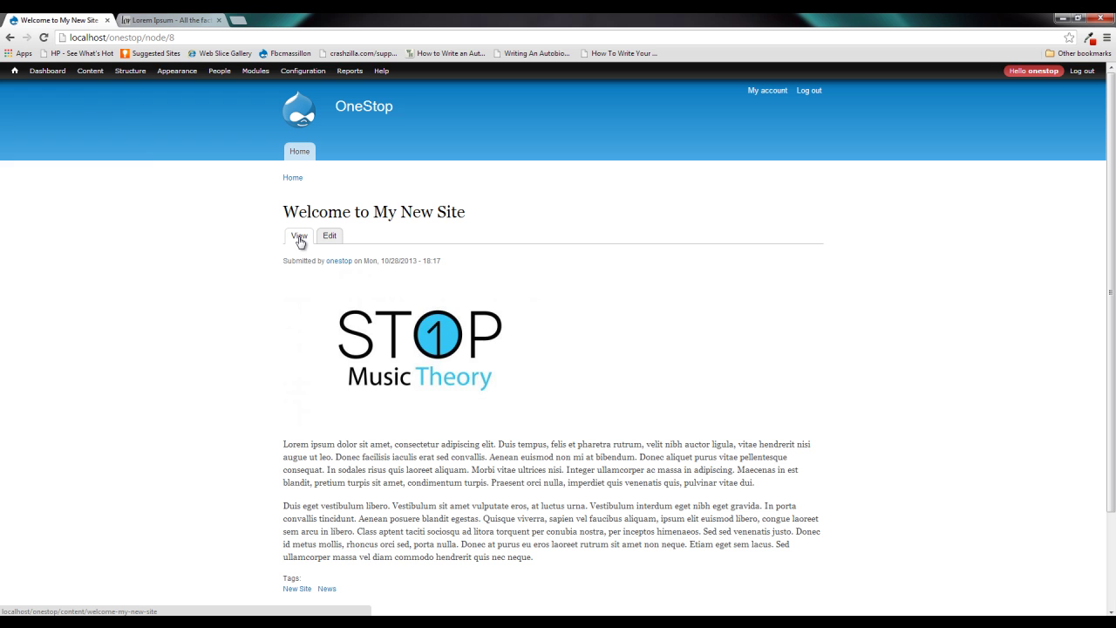
pyautogui.click(300, 241)
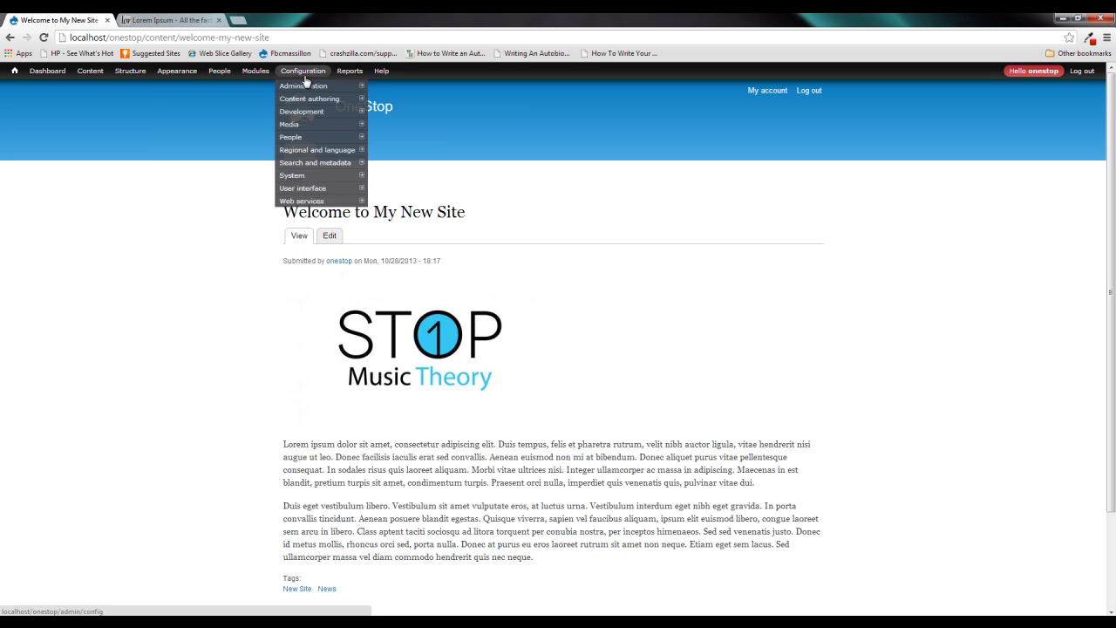
# Open the URL alias patterns and reduce the default content path pattern to [node:title].
pyautogui.moveTo(319, 163)
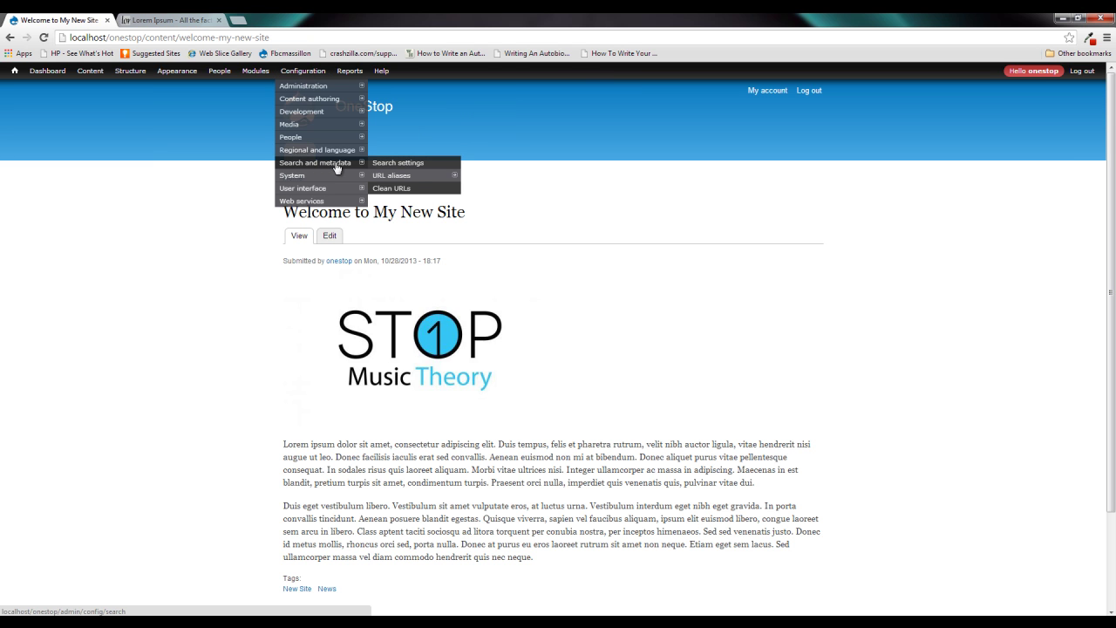
pyautogui.moveTo(415, 181)
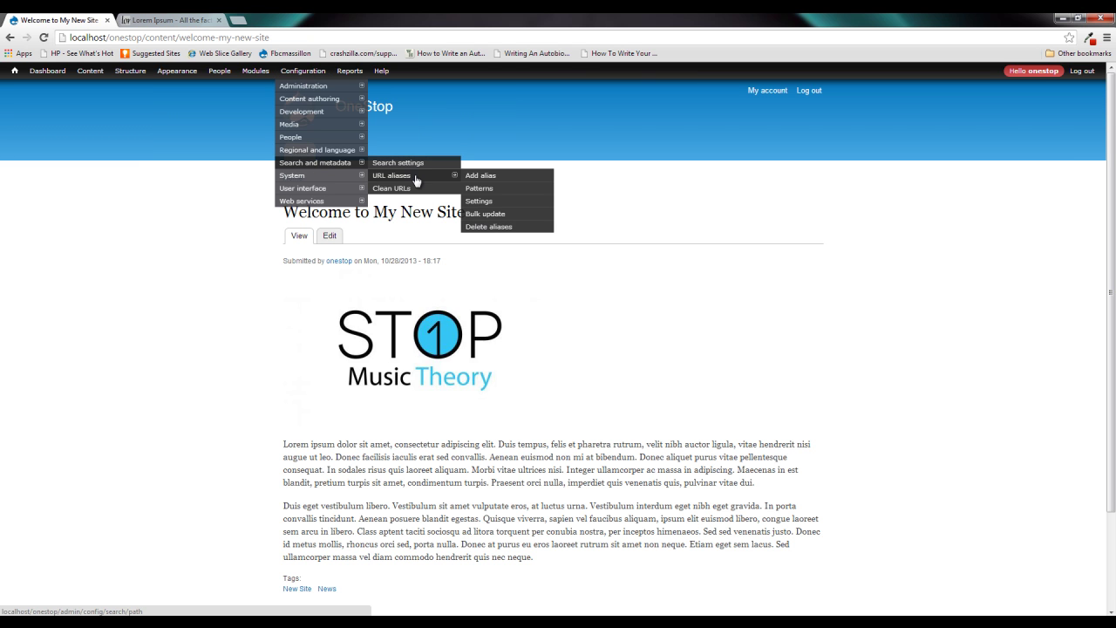
pyautogui.click(505, 194)
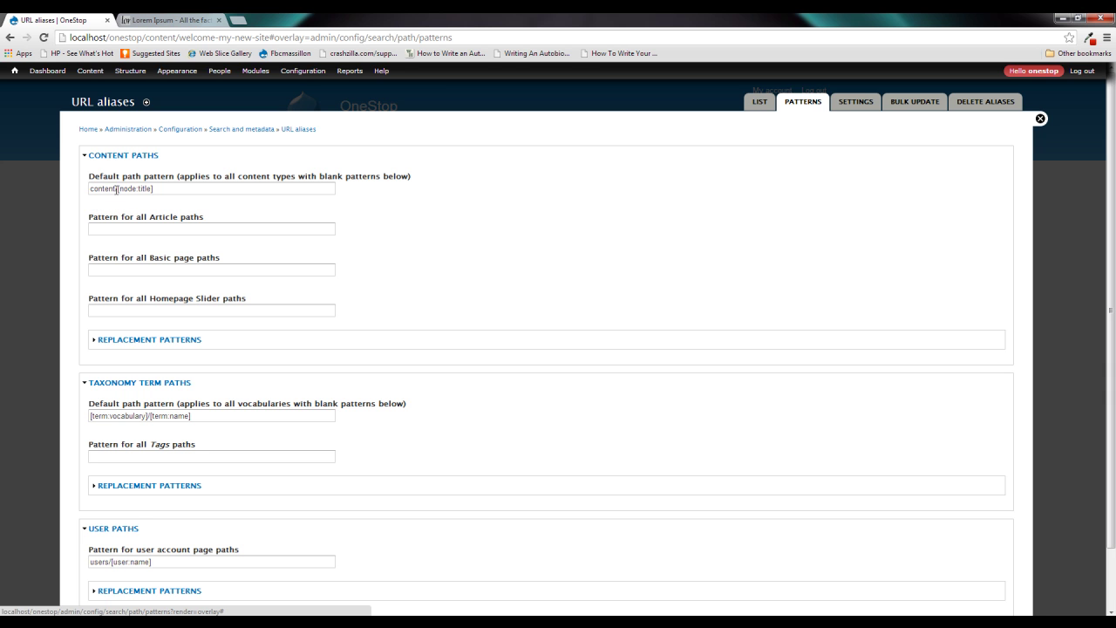
pyautogui.moveTo(116, 189); pyautogui.dragTo(160, 189)
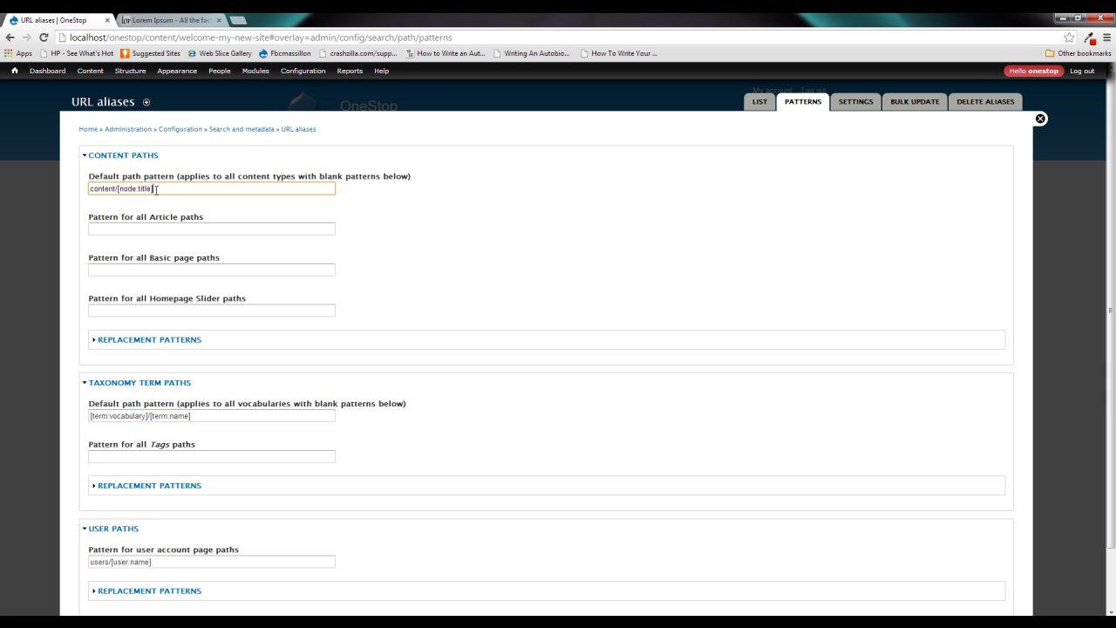
pyautogui.moveTo(116, 189); pyautogui.dragTo(119, 189)
pyautogui.click(119, 189)
pyautogui.hotkey('shift', 'Home')
pyautogui.press('BackSpace')
# Set the pattern for all Article paths to news/[node:title], save the configuration, and close the URL alias settings.
pyautogui.click(158, 230)
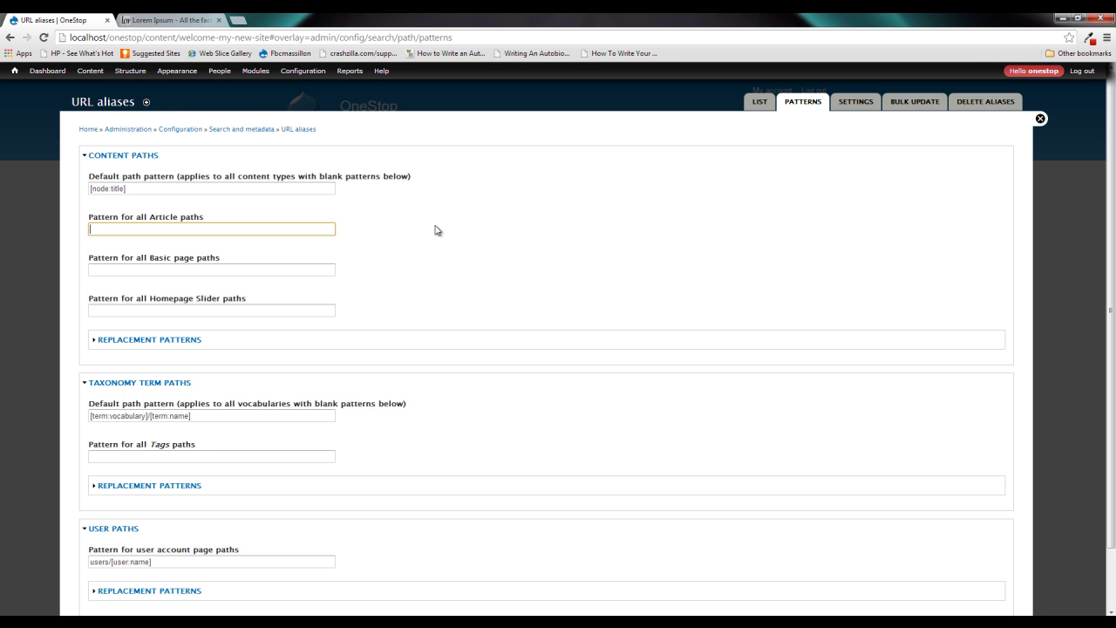
pyautogui.write('news/[node:title')
pyautogui.scroll(-2, 415, 248)
pyautogui.click(105, 564)
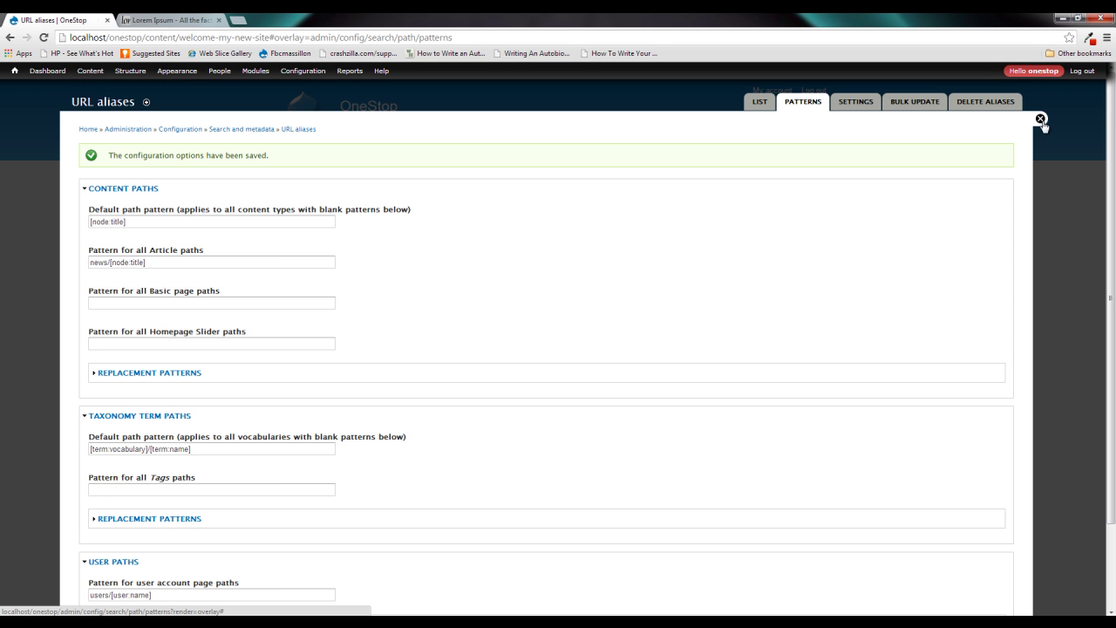
pyautogui.click(1040, 119)
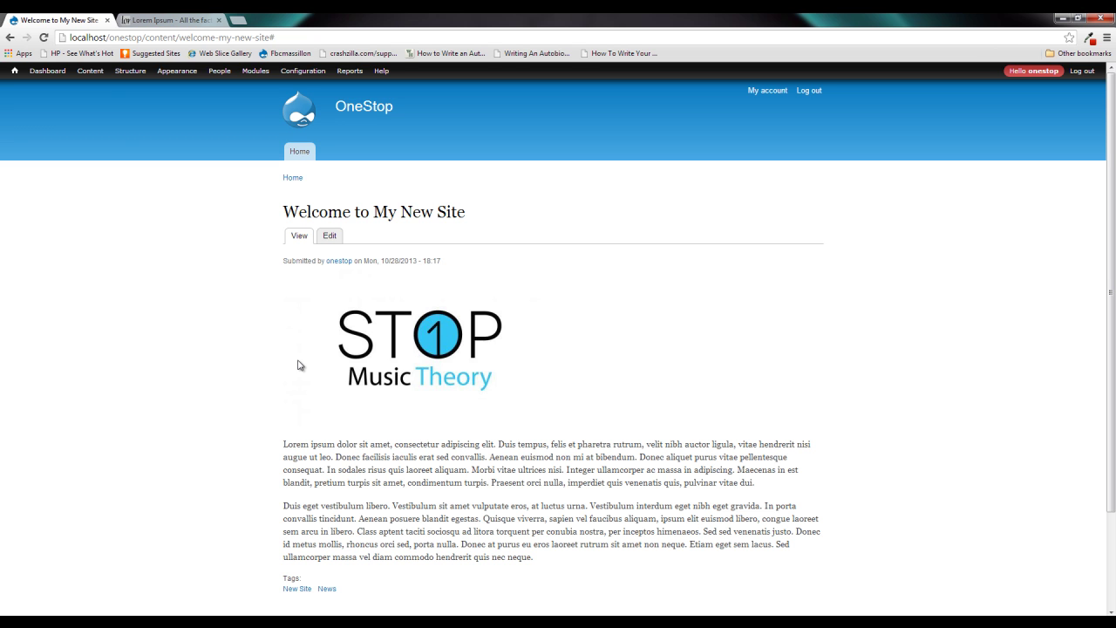
# Update the URL alias of the "Welcome to My New Site" article from the site's content list.
pyautogui.click(91, 71)
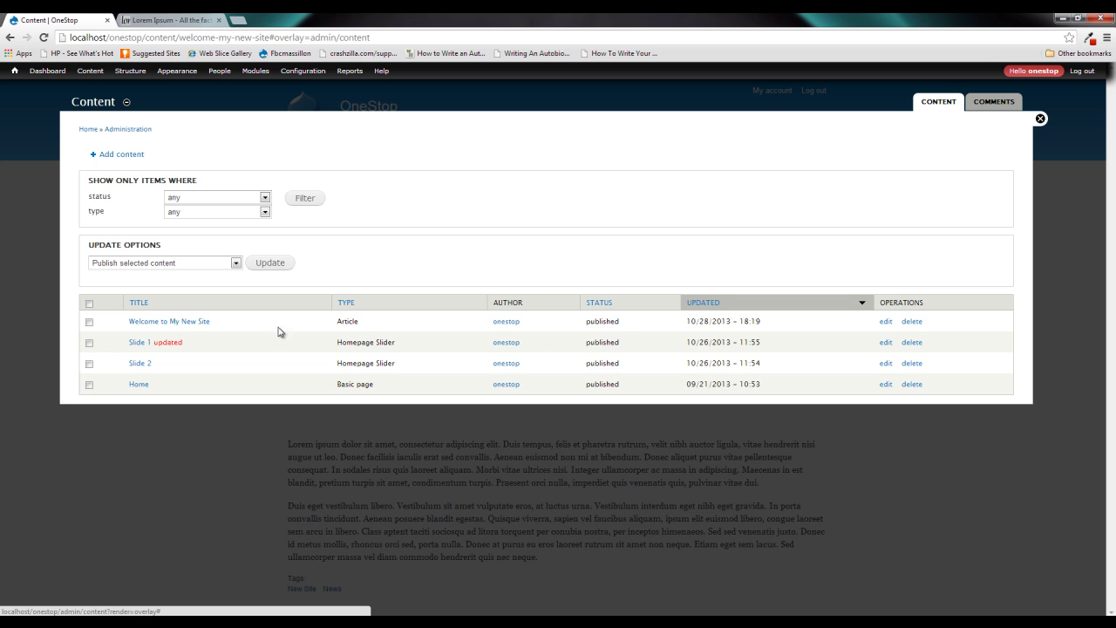
pyautogui.click(89, 322)
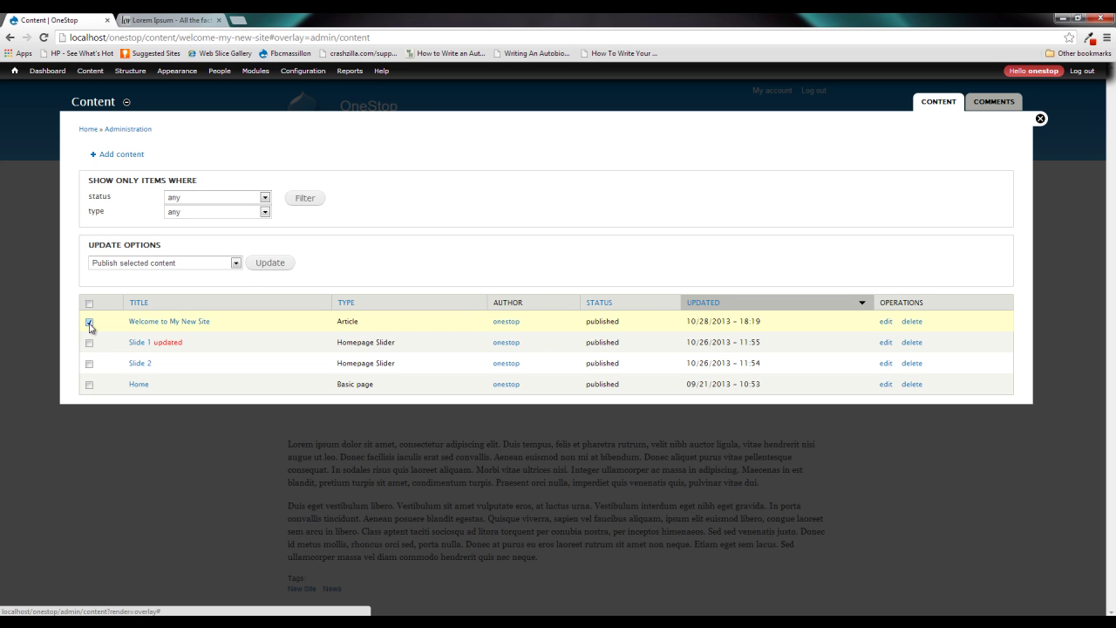
pyautogui.click(235, 263)
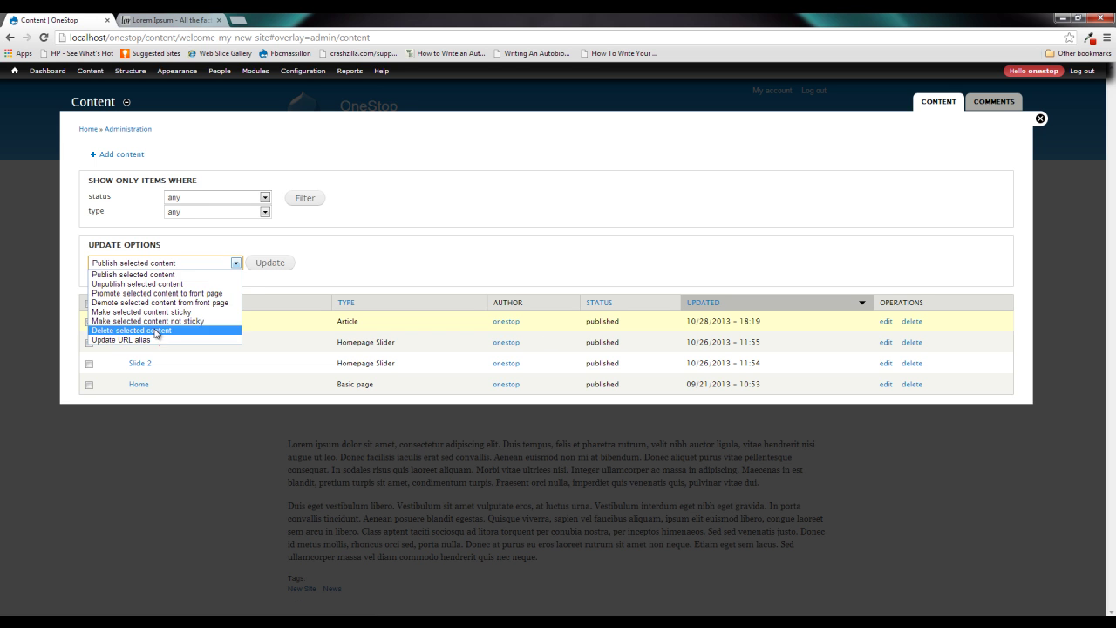
pyautogui.click(153, 339)
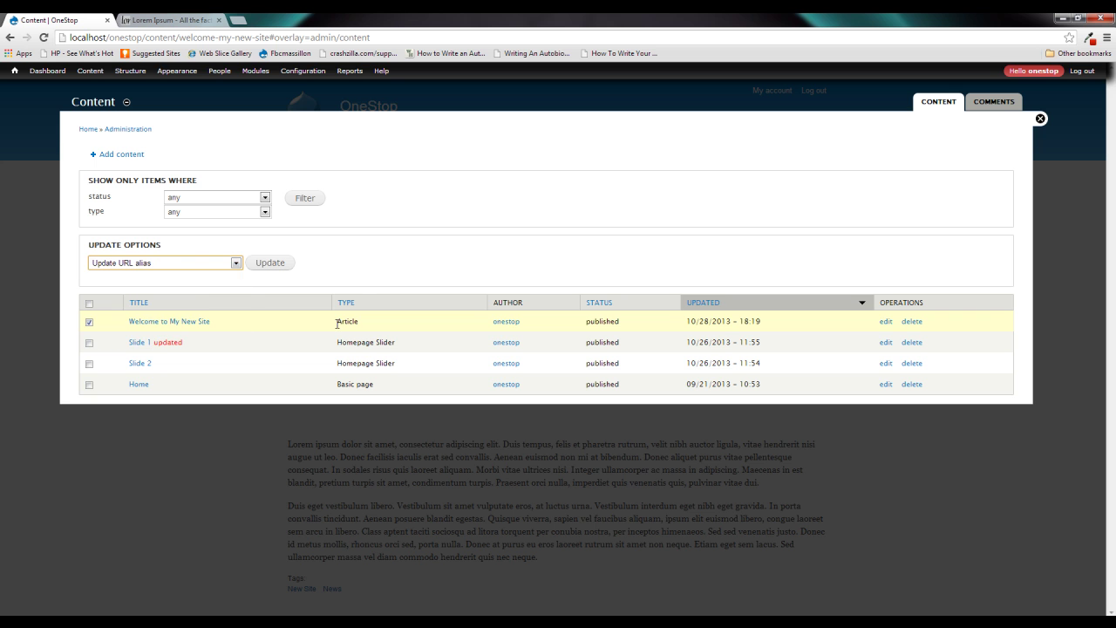
pyautogui.click(262, 264)
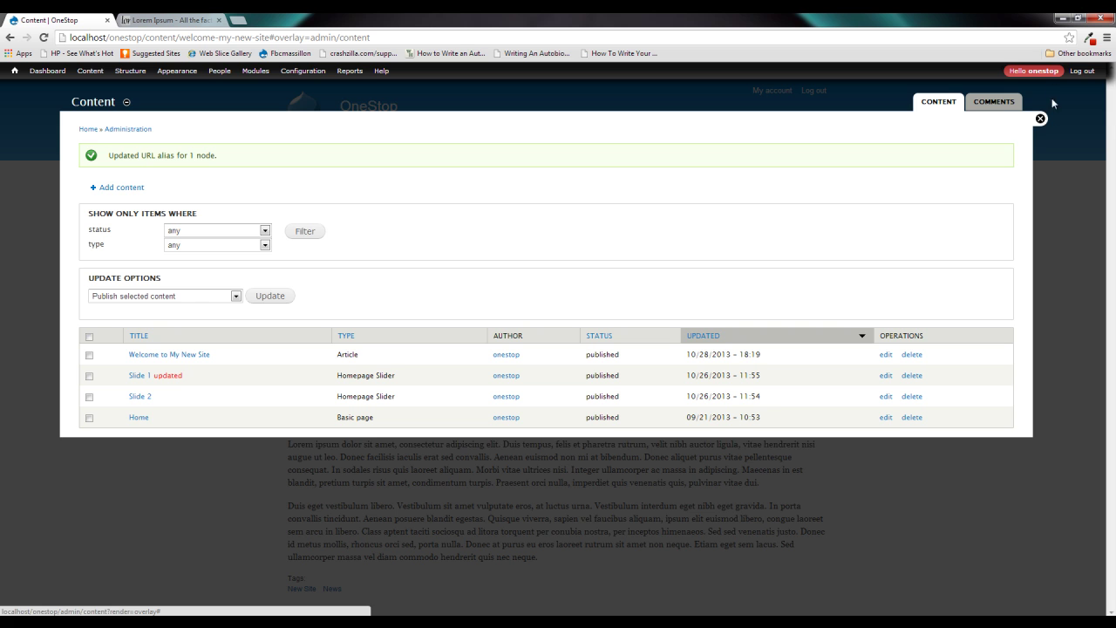
pyautogui.click(1040, 120)
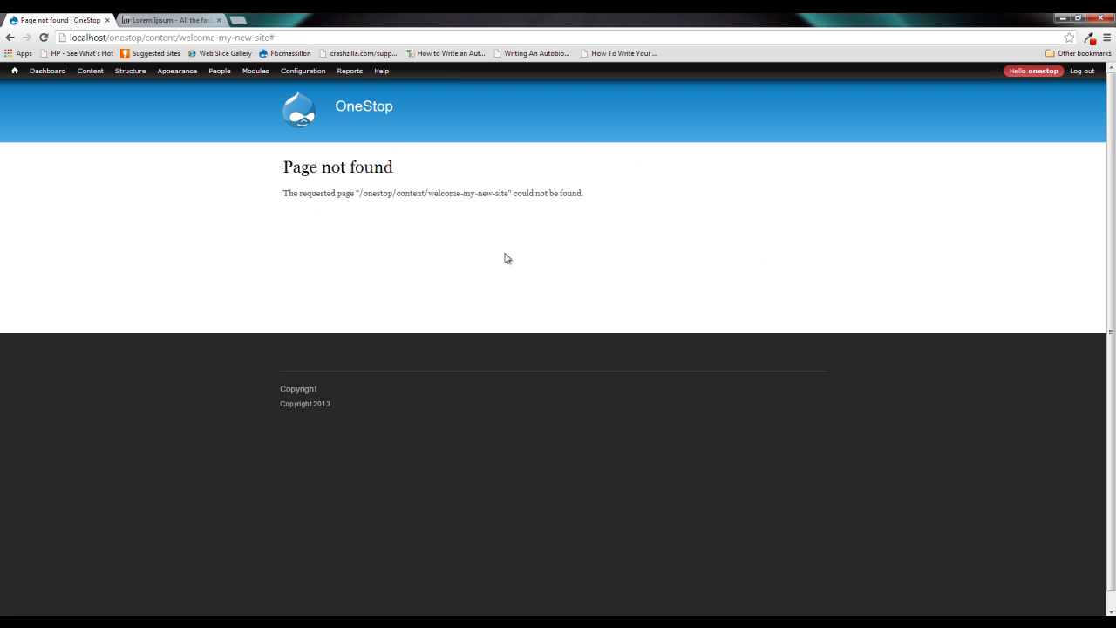
# Go to the site's home page and open the article at its new address, localhost/onestop/news/welcome-my-new-site.
pyautogui.click(367, 113)
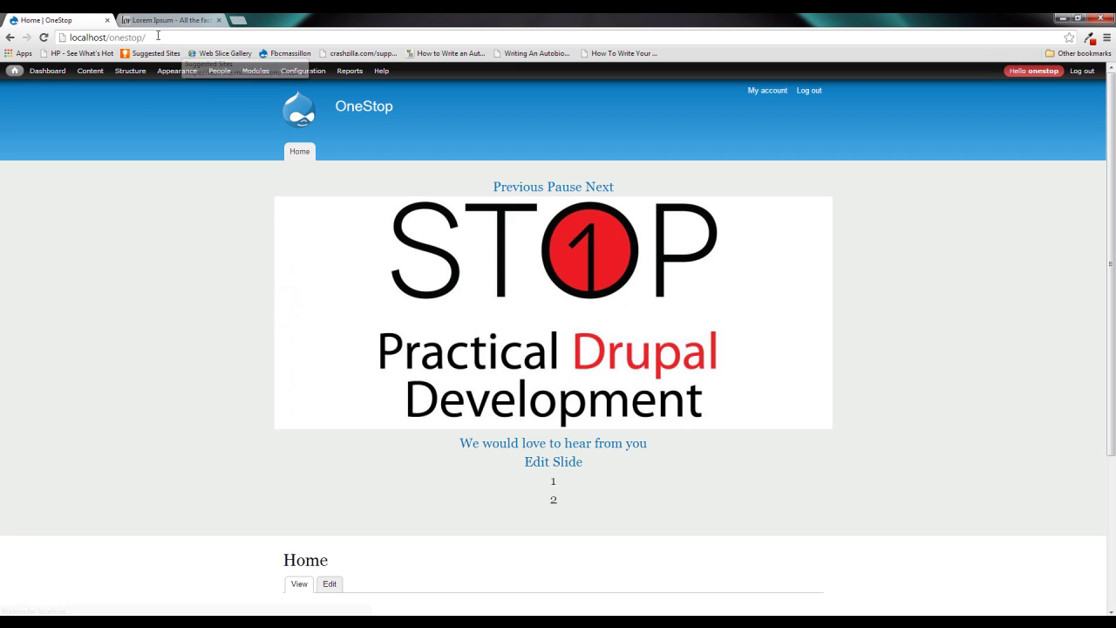
pyautogui.click(204, 40)
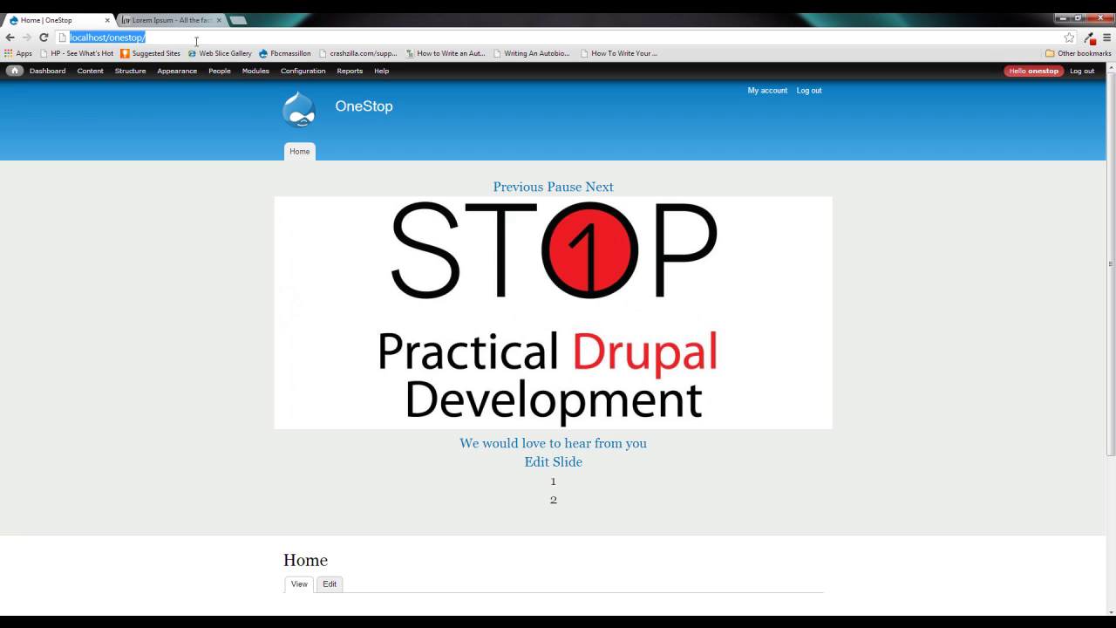
pyautogui.click(204, 40)
pyautogui.write('n')
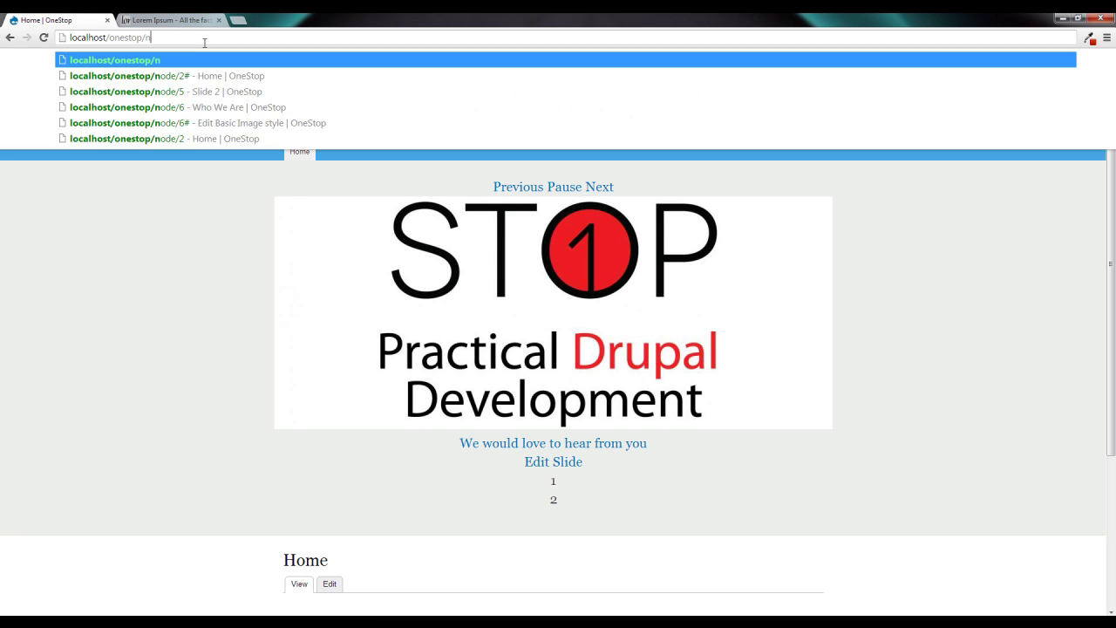
pyautogui.write('ews/')
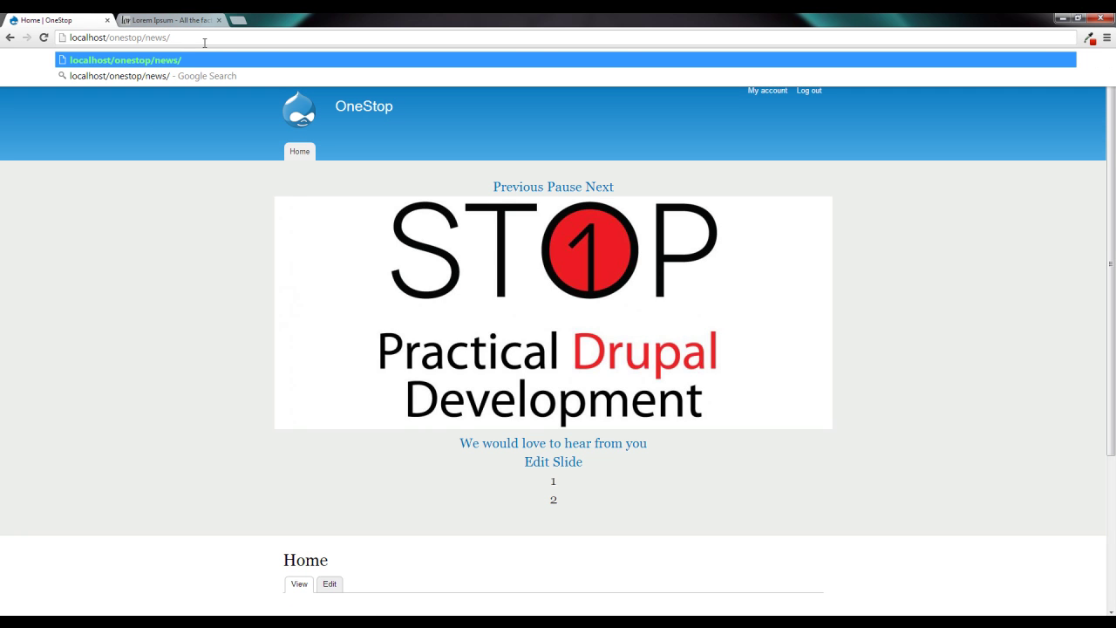
pyautogui.write('welcome')
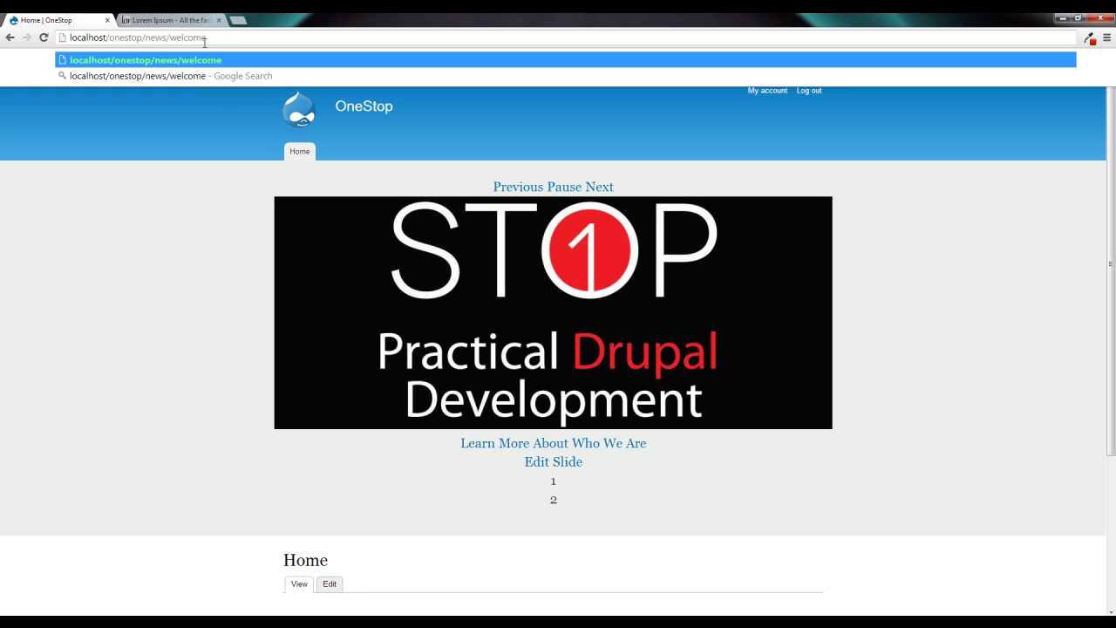
pyautogui.write('-my-n')
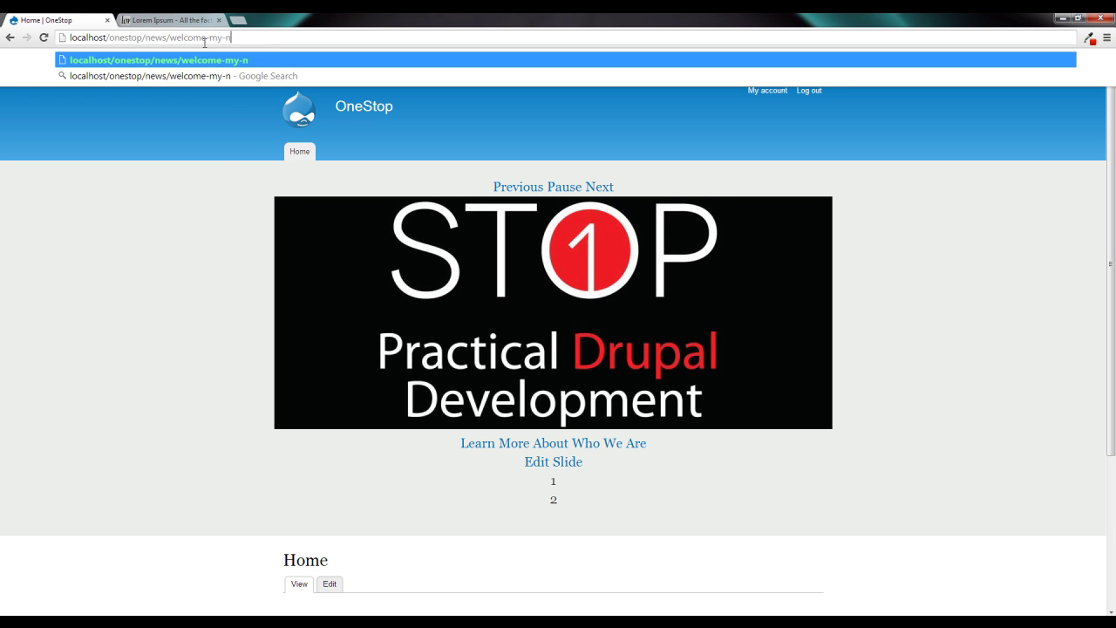
pyautogui.write('ew-site')
pyautogui.press('Return')
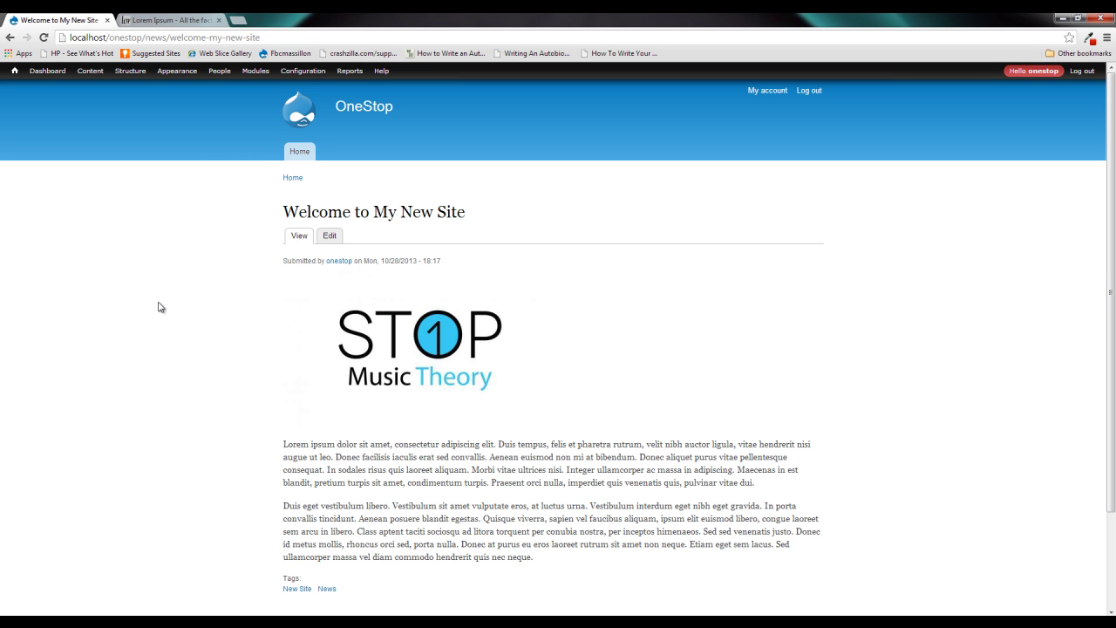
# Start a new article titled "Thank you for visiting" and upload OneStop-Logo.jpg as its image.
pyautogui.moveTo(99, 87)
pyautogui.click(212, 93)
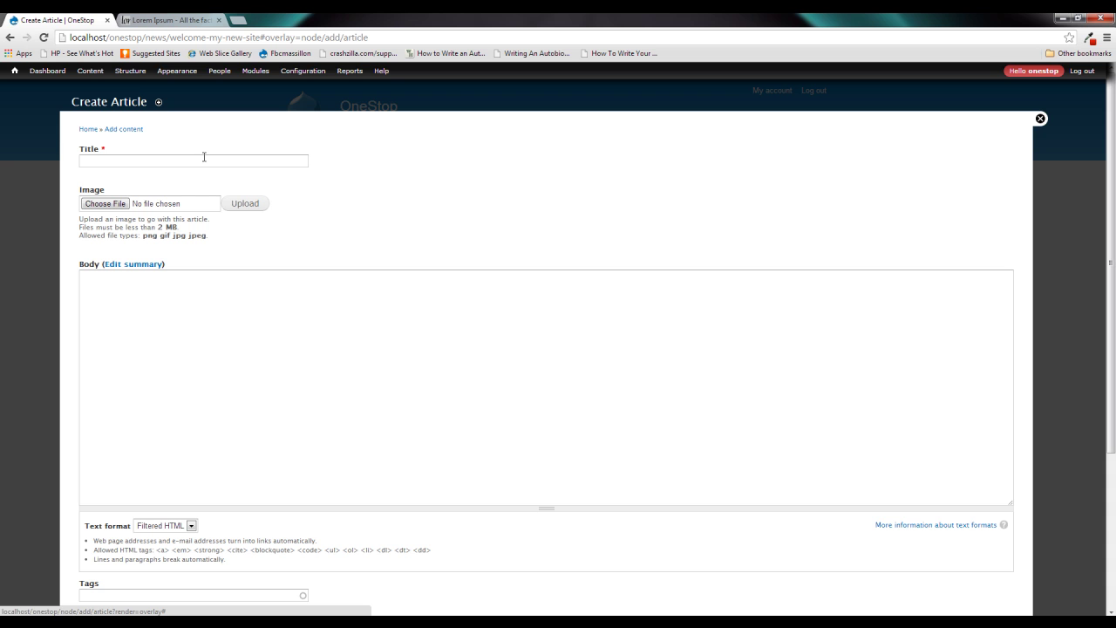
pyautogui.click(204, 157)
pyautogui.write('Tha')
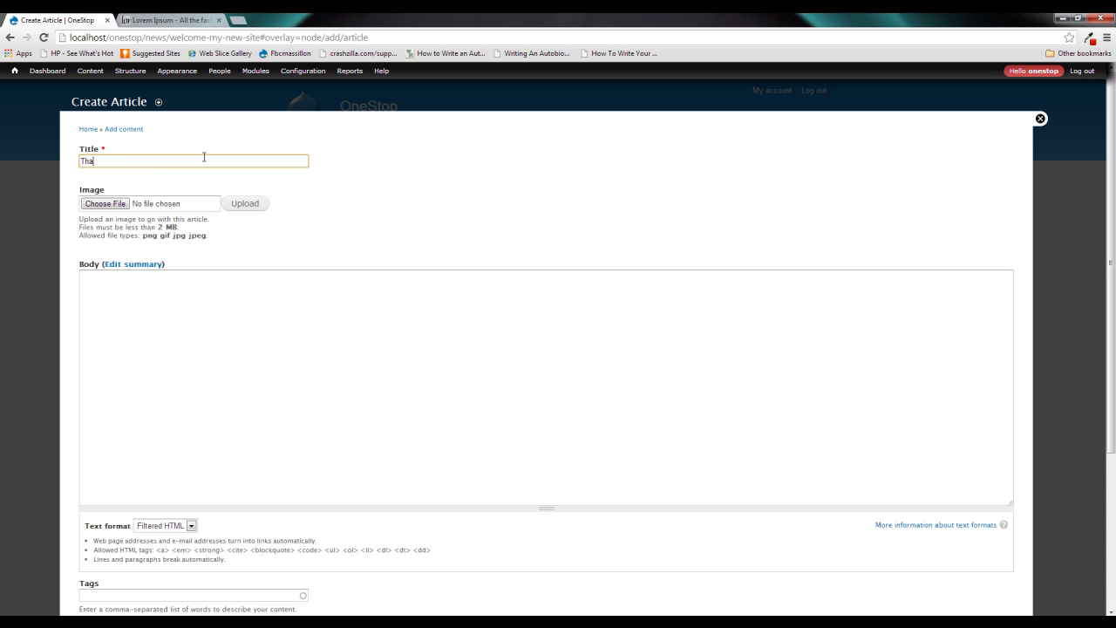
pyautogui.write('nk you for visiting')
pyautogui.click(118, 203)
pyautogui.doubleClick(150, 142)
pyautogui.click(234, 206)
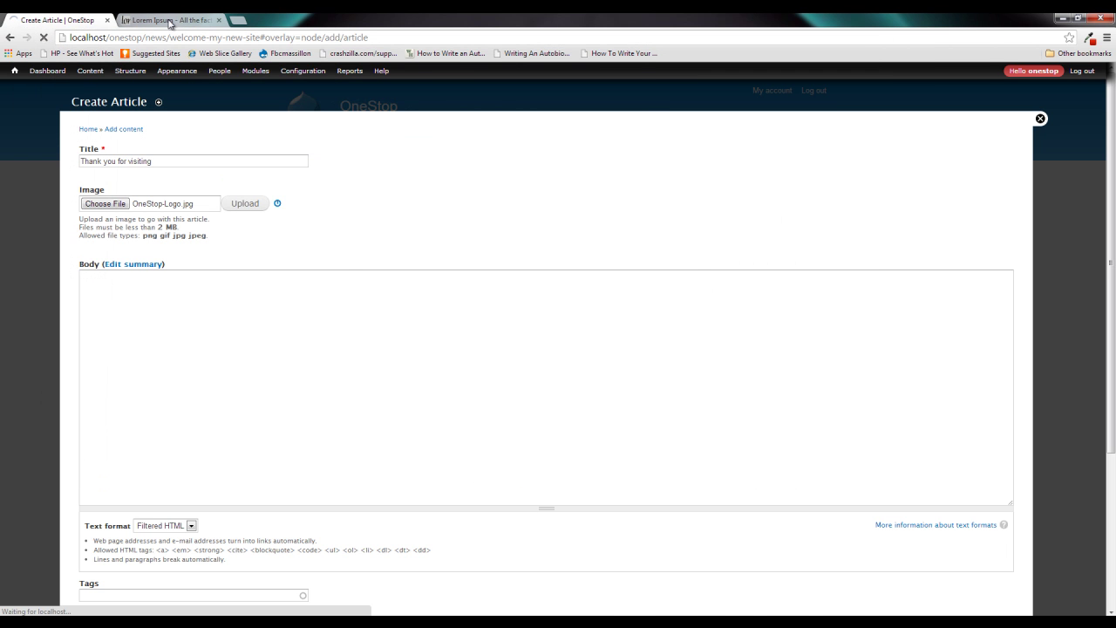
# Fill the new article's body with the two copied Lorem Ipsum paragraphs.
pyautogui.click(209, 19)
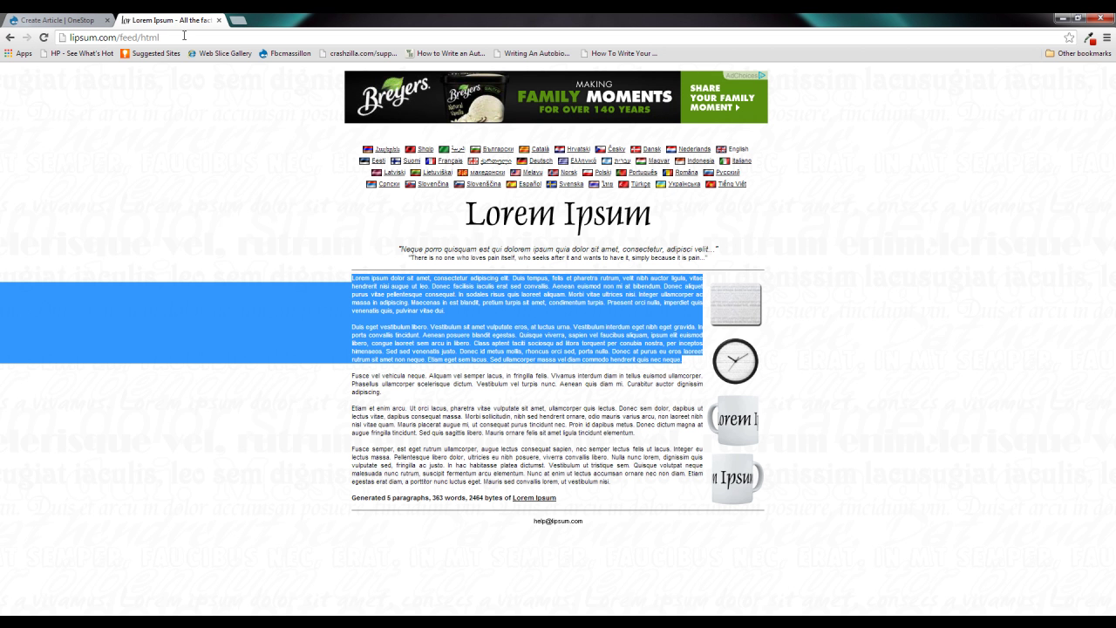
pyautogui.hotkey('ctrl', 'shift', 'Tab')
pyautogui.click(232, 383)
pyautogui.write('Lorem ipsum dolor sit amet, consectetur adipiscing elit. Duis tempus, felis et pharetra rutrum, velit nibh auctor ligula, vitae hendrerit nisi augue ut leo. Donec facilisis iaculis erat sed convallis. Aenean euismod non mi at bibendum. Donec aliquet purus vitae pellentesque consequat. In sodales risus quis laoreet aliquam. Morbi vitae ultrices nisi. Integer ullamcorper ac massa in adipiscing. Maecenas in est blandit, pretium turpis sit amet, condimentum turpis. Praesent orci nulla, imperdiet quis venenatis quis, pulvinar vitae dui.  Duis eget vestibulum libero. Vestibulum sit amet vulputate eros, at luctus urna. Vestibulum interdum eget nibh eget gravida. In porta convallis tincidunt. Aenean posuere blandit egestas. Quisque viverra, sapien vel faucibus aliquam, ipsum elit euismod libero, congue laoreet sem arcu in libero. Class aptent taciti sociosqu ad litora torquent per conubia nostra, per inceptos himenaeos. Sed sed venenatis justo. Donec id metus mollis, rhoncus orci sed, porta nulla. Donec at purus eu eros laoreet rutrum sit amet non neque. Etiam eget sem lacus. Sed ullamcorper massa vel diam commodo hendrerit quis nec neque.')
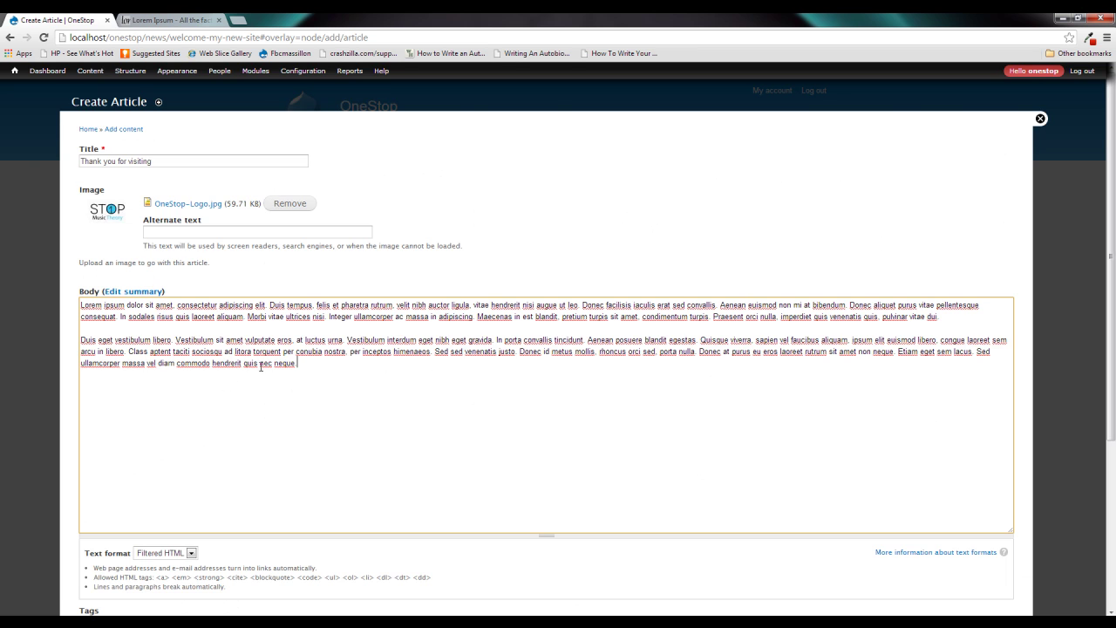
pyautogui.scroll(-3, 370, 295)
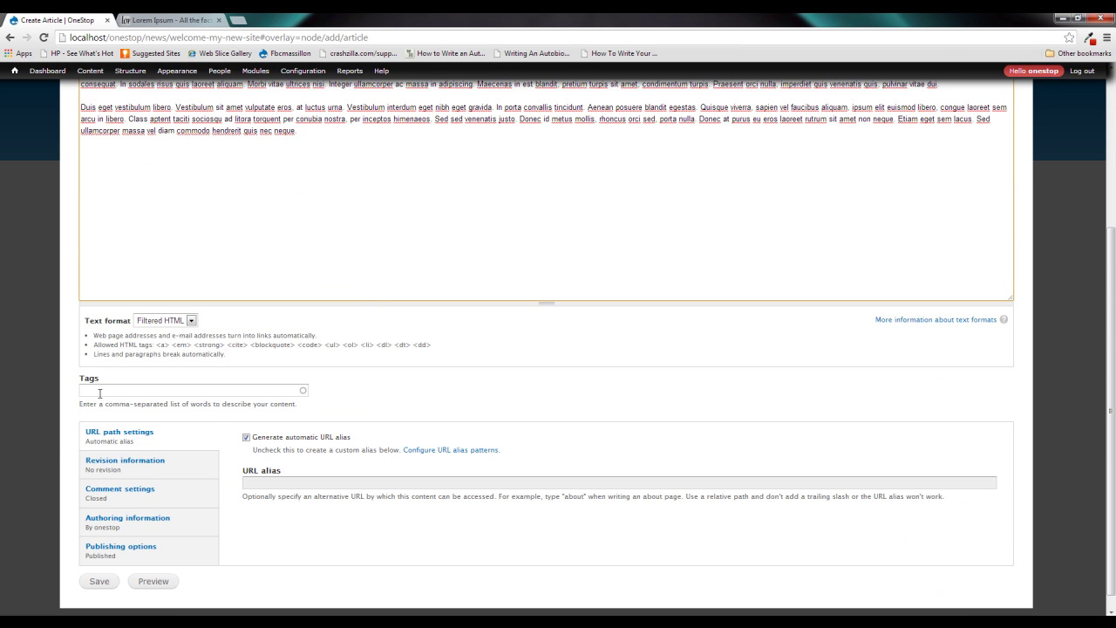
# Tag the "Thank you for visiting" article with the existing News tag and save the article.
pyautogui.click(104, 391)
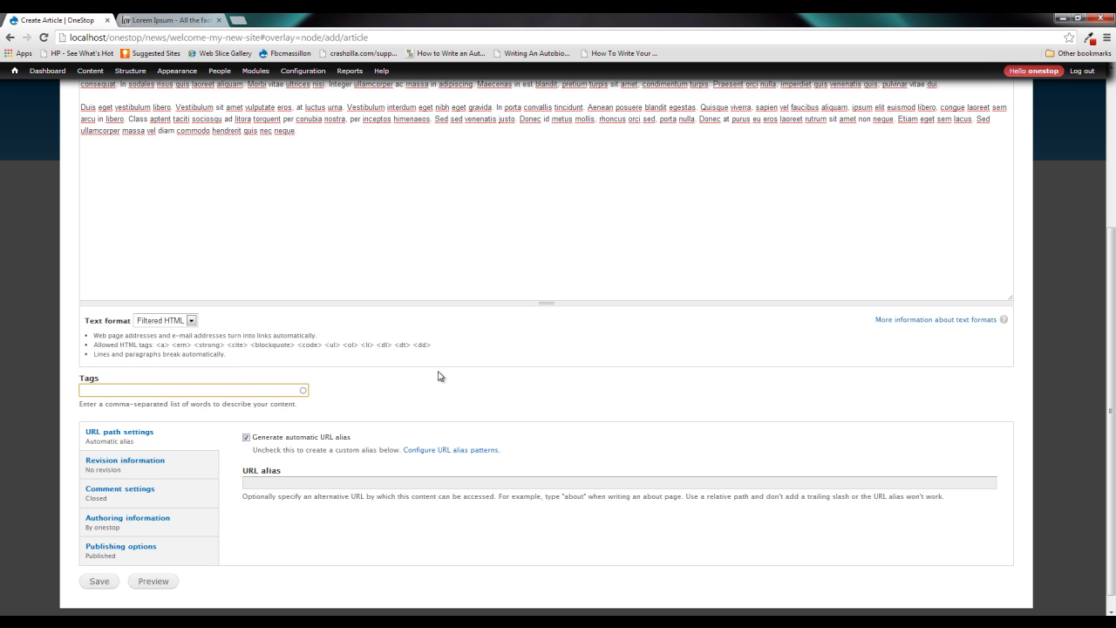
pyautogui.write('N')
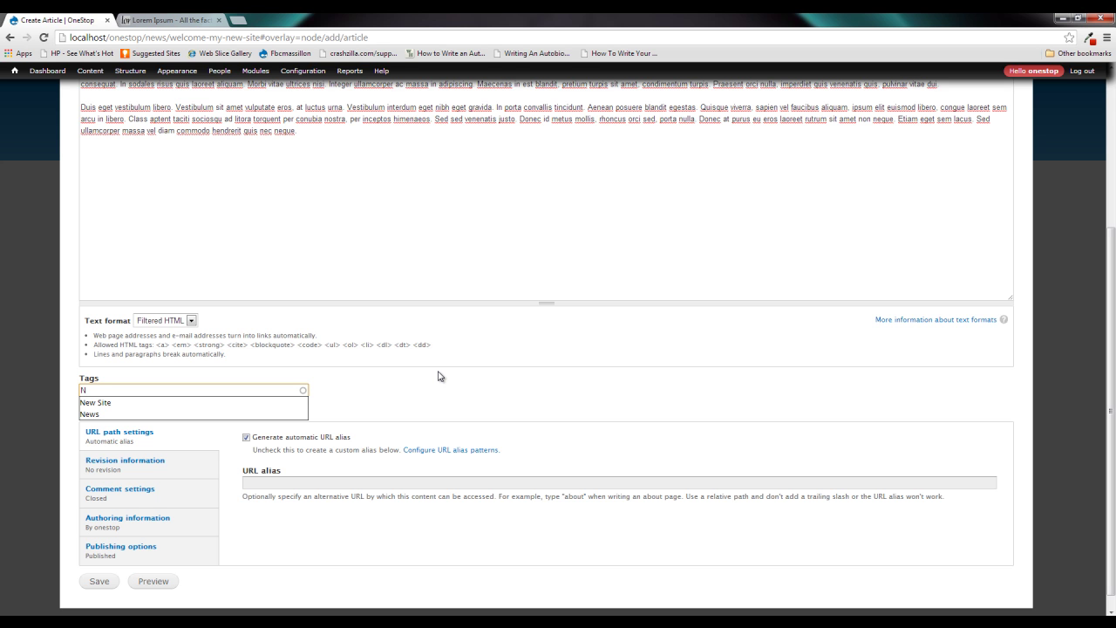
pyautogui.click(101, 414)
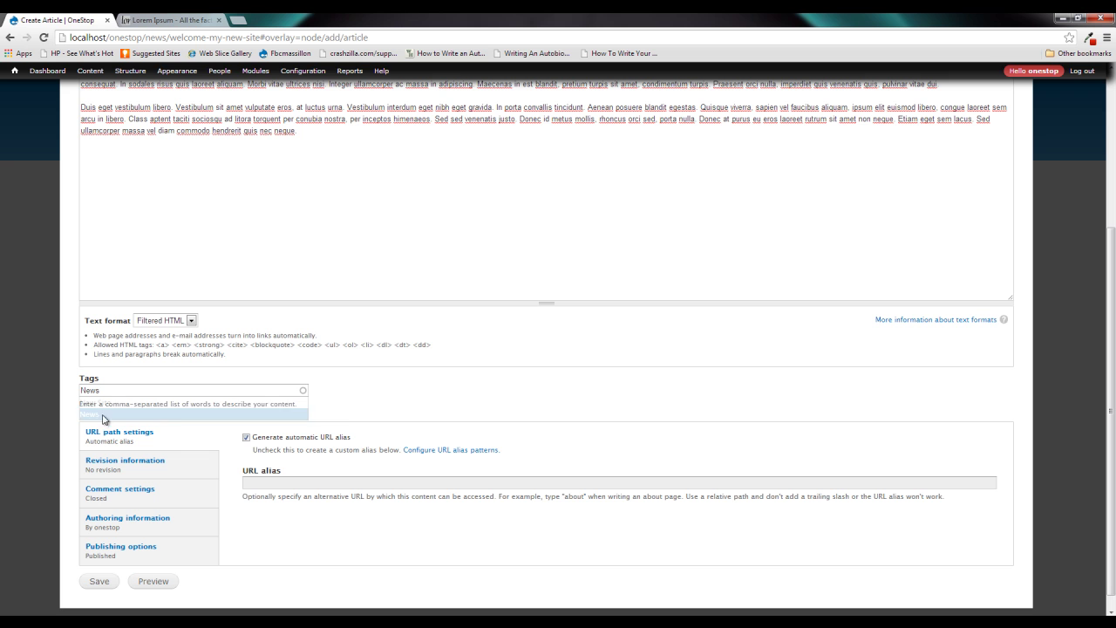
pyautogui.click(96, 584)
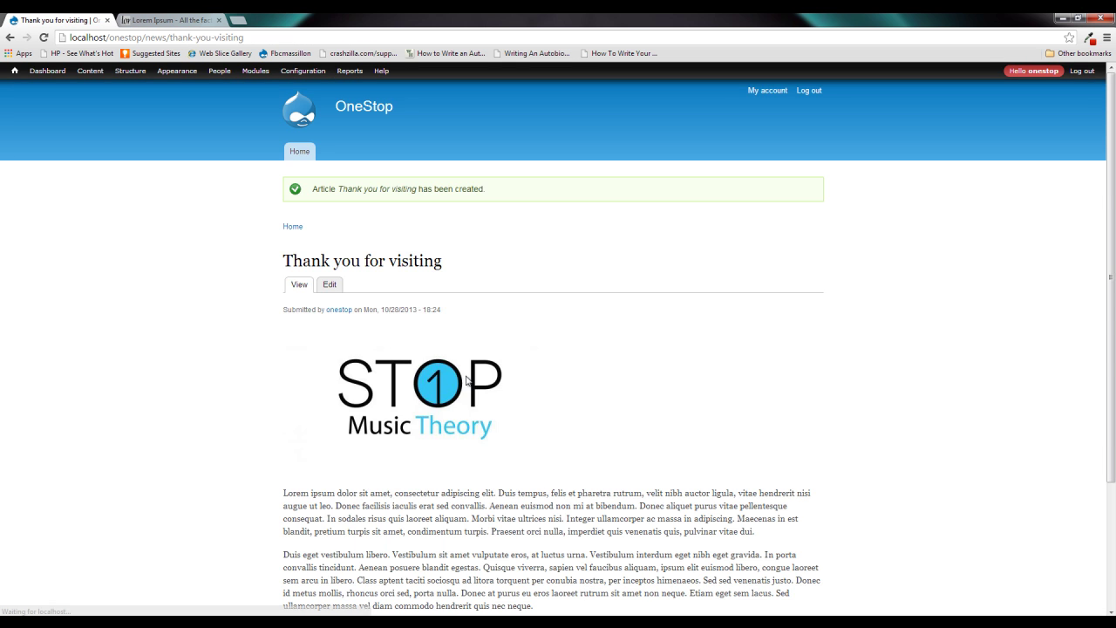
# Open the News tag page from the article and review the articles listed under that tag.
pyautogui.scroll(-3, 468, 379)
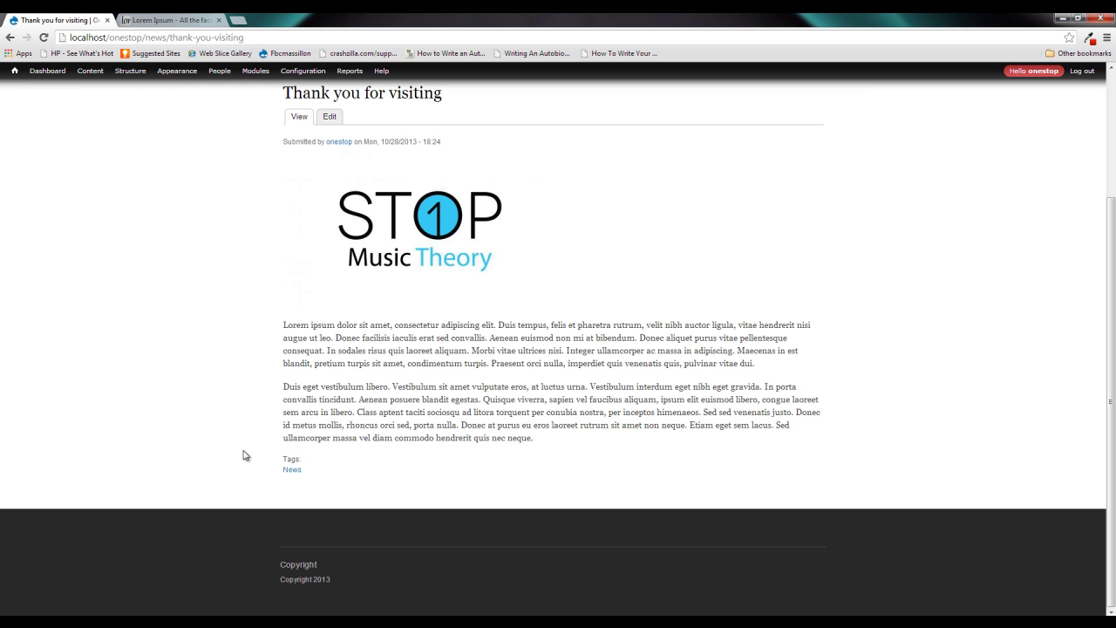
pyautogui.click(293, 471)
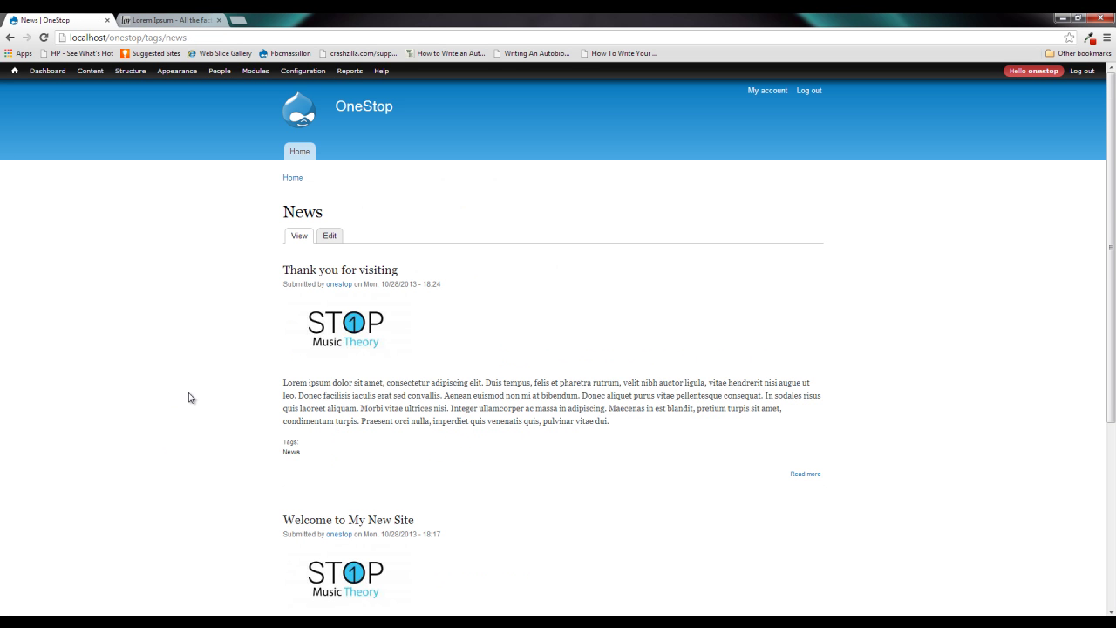
pyautogui.scroll(-1, 190, 398)
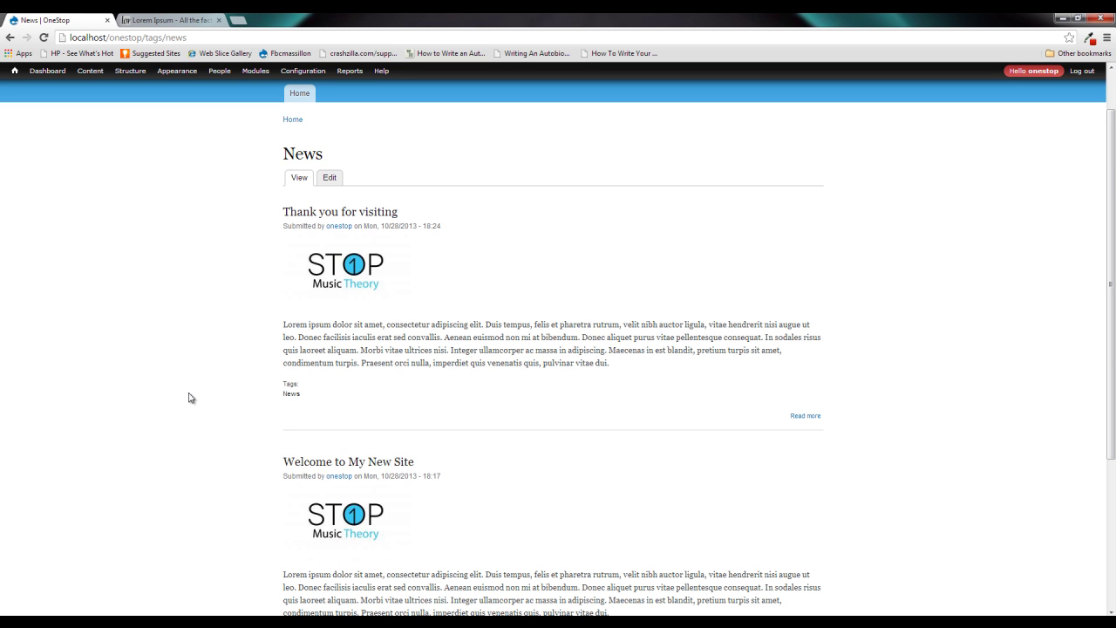
pyautogui.moveTo(326, 157); pyautogui.dragTo(278, 164)
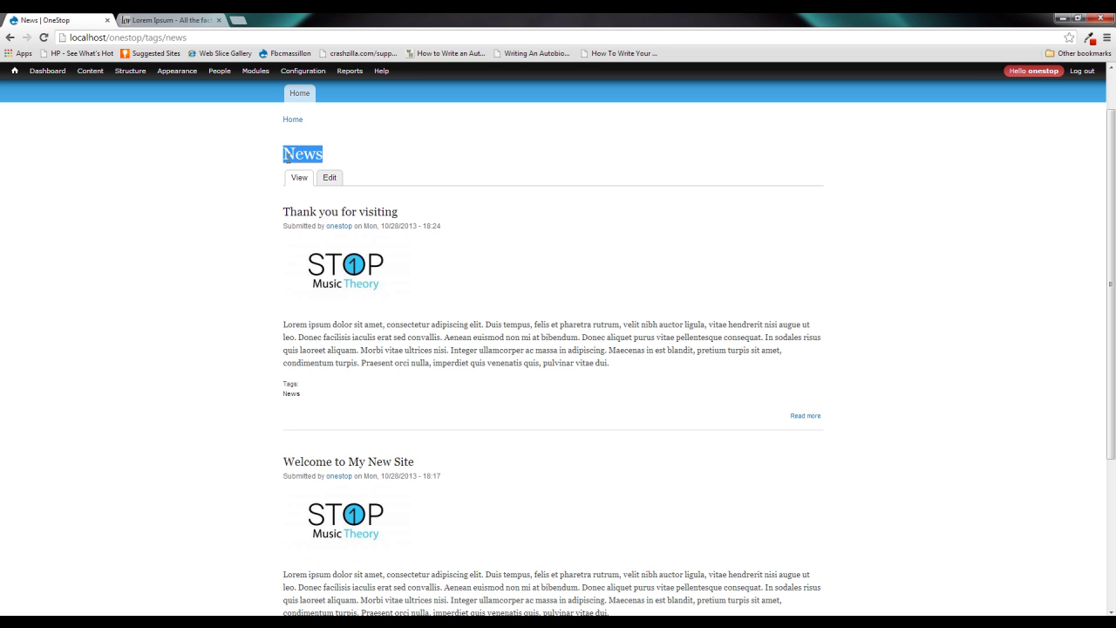
pyautogui.click(191, 192)
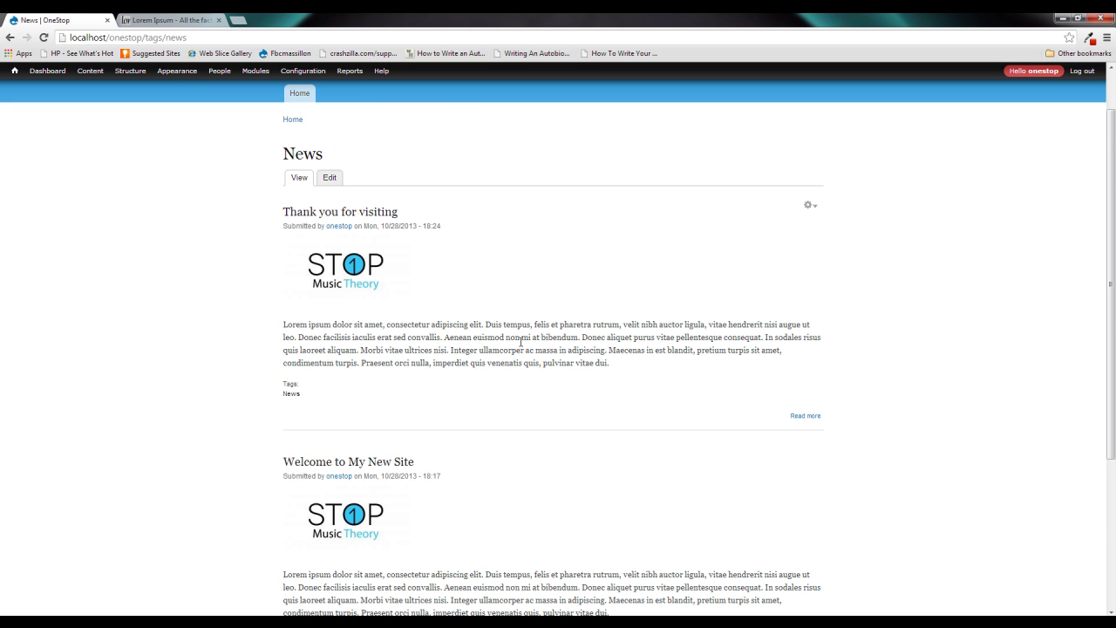
pyautogui.scroll(-3, 520, 346)
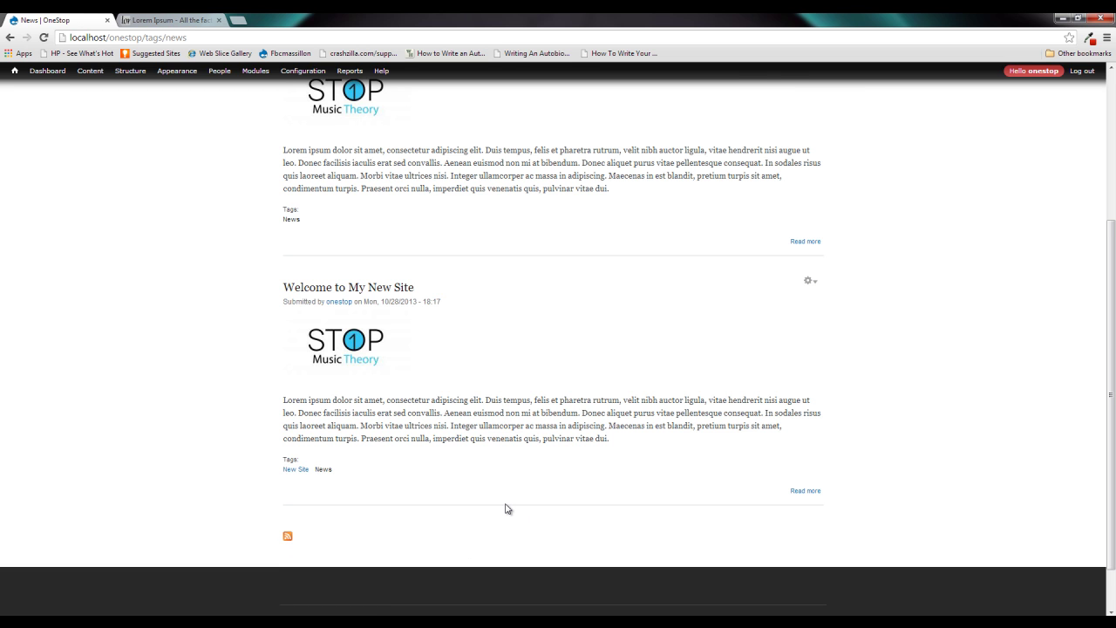
pyautogui.scroll(1, 506, 508)
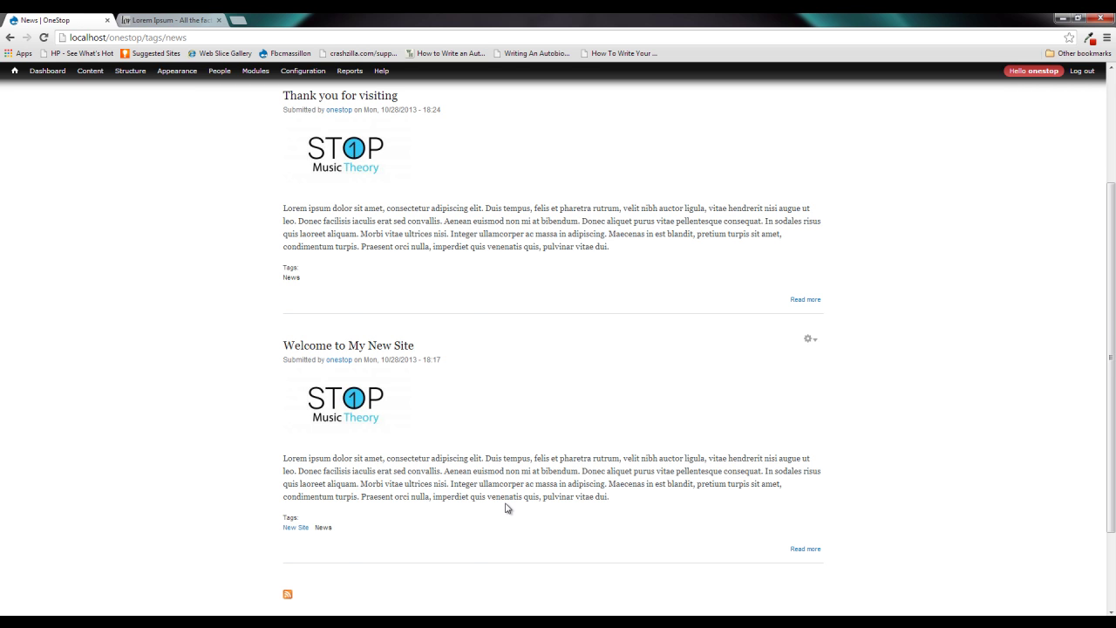
pyautogui.scroll(1, 508, 494)
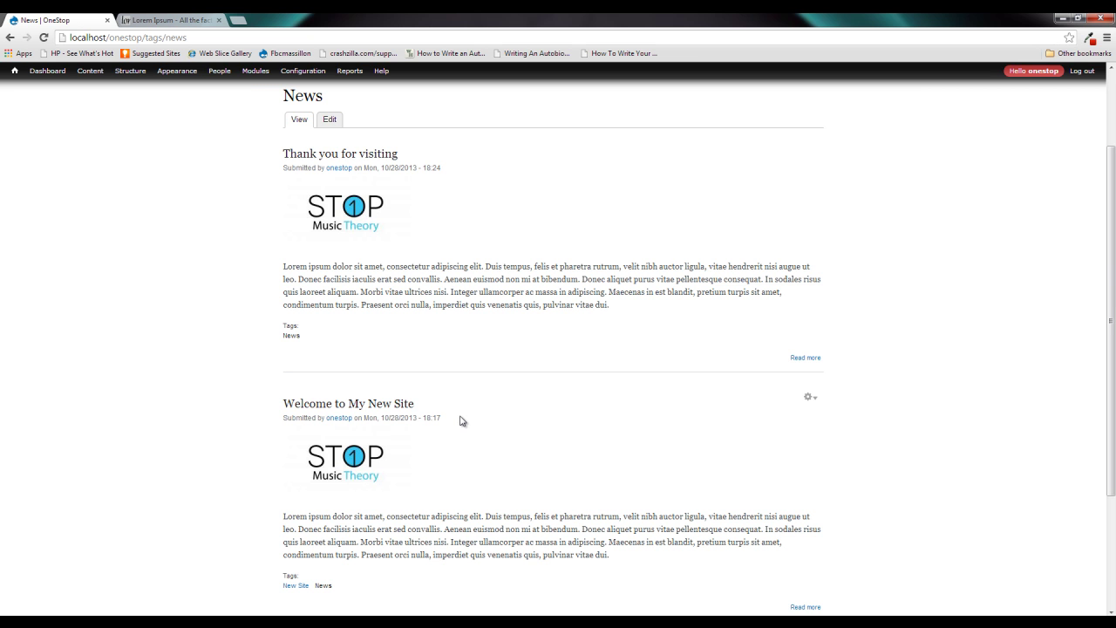
# Open the "Welcome to My New Site" article from the list and examine its title, image and body text.
pyautogui.click(346, 408)
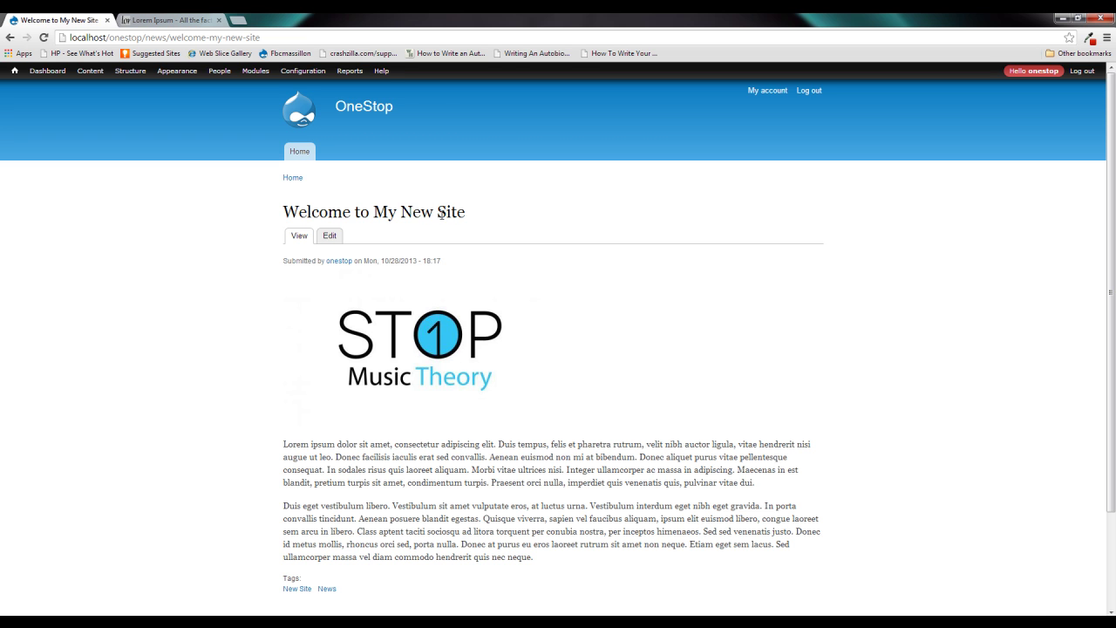
pyautogui.moveTo(284, 211); pyautogui.dragTo(456, 212)
pyautogui.scroll(-1, 378, 503)
pyautogui.moveTo(284, 384); pyautogui.dragTo(605, 412)
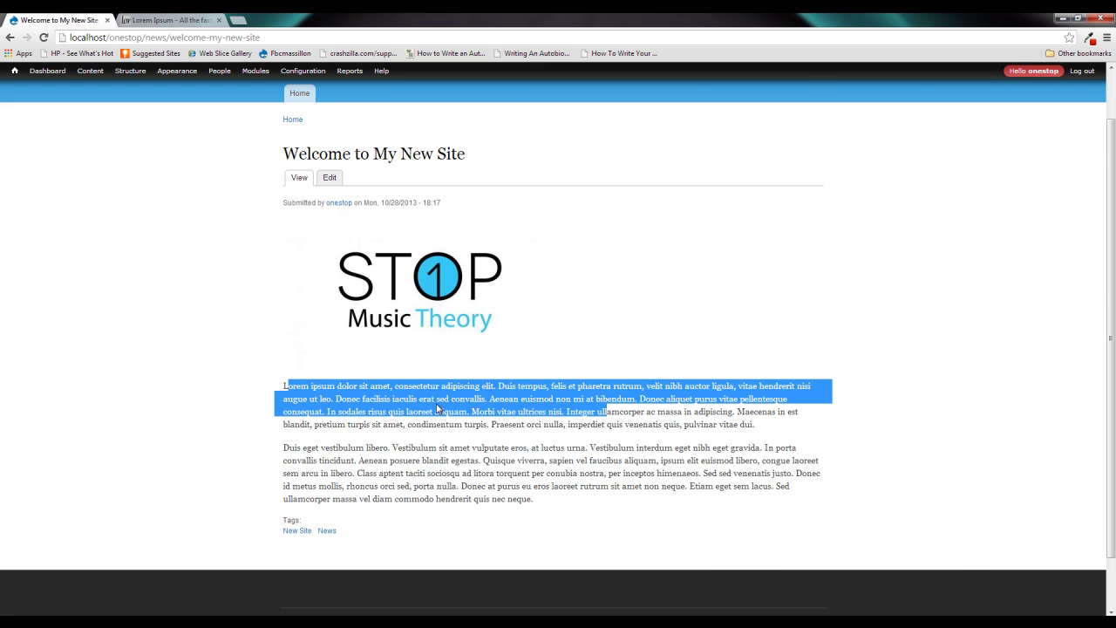
pyautogui.scroll(1, 416, 401)
pyautogui.click(173, 387)
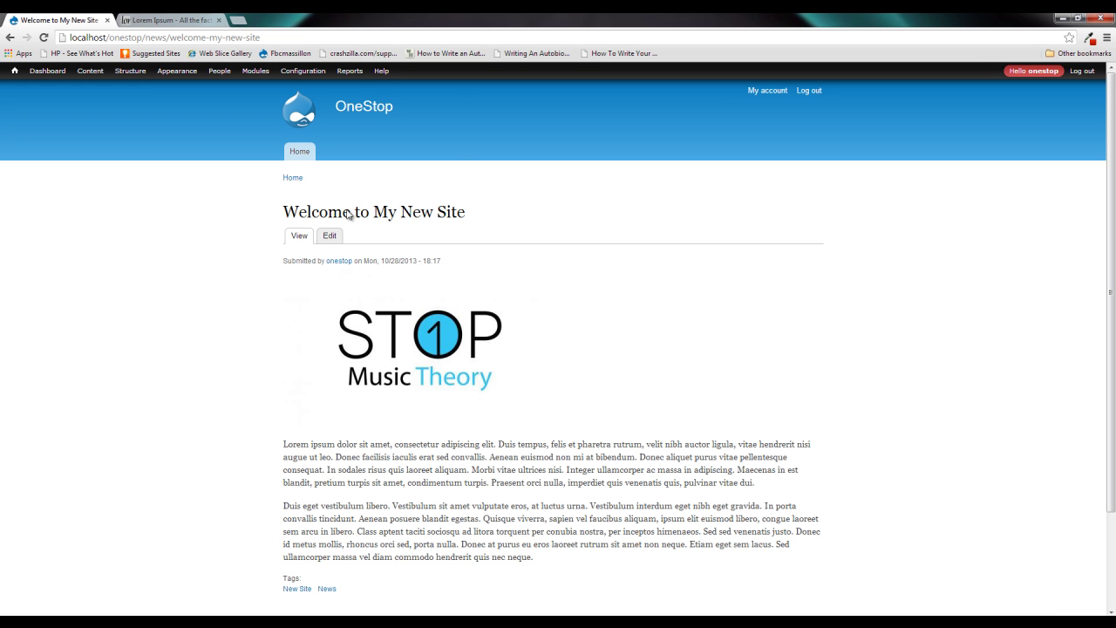
# Inspect the Basic Image style and its Scale effect settings in the site's image styles, then close them without changes.
pyautogui.moveTo(305, 69)
pyautogui.moveTo(310, 129)
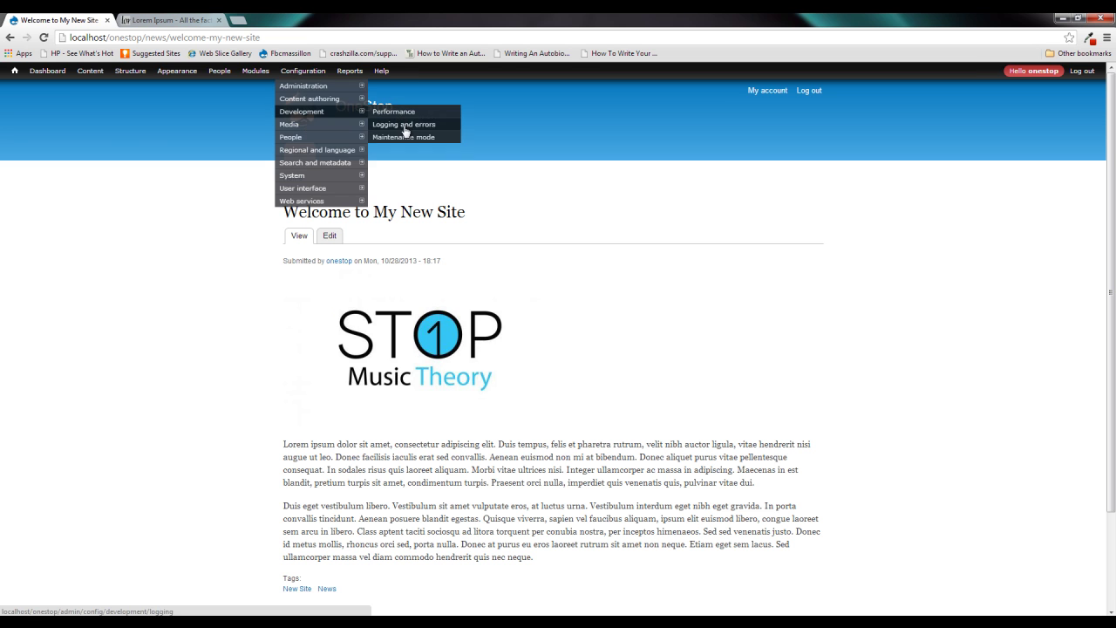
pyautogui.click(424, 140)
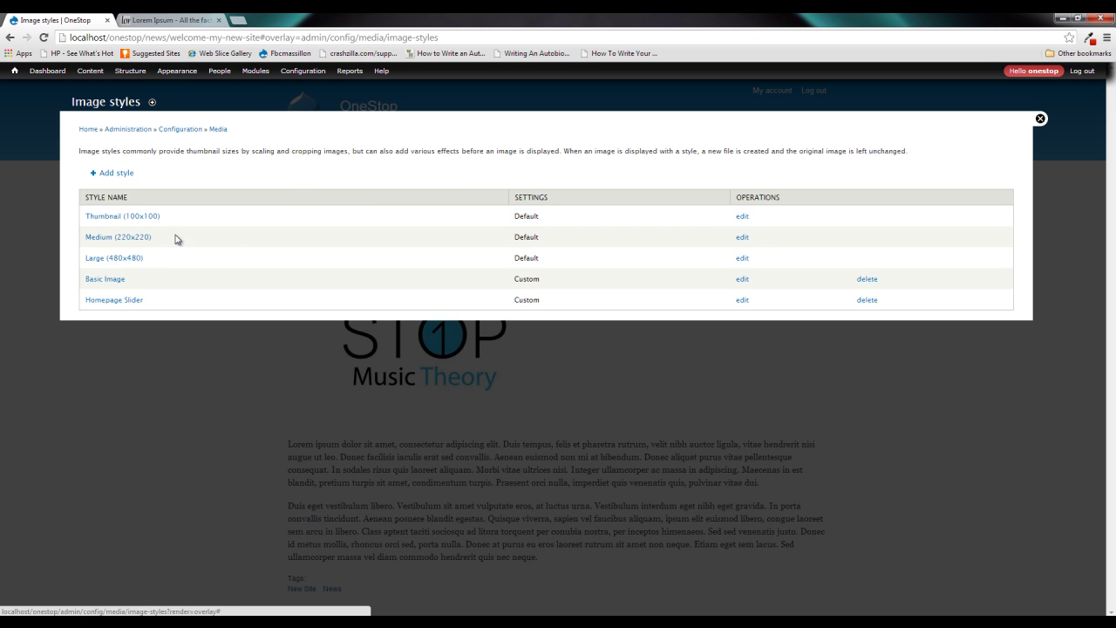
pyautogui.click(119, 281)
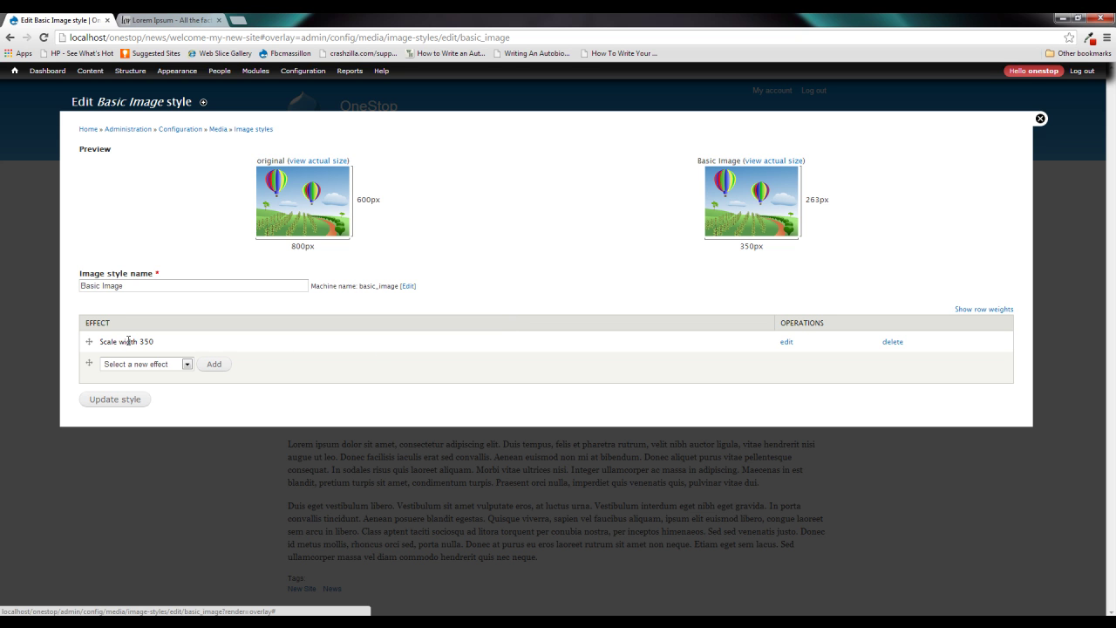
pyautogui.moveTo(119, 342); pyautogui.dragTo(153, 342)
pyautogui.click(194, 349)
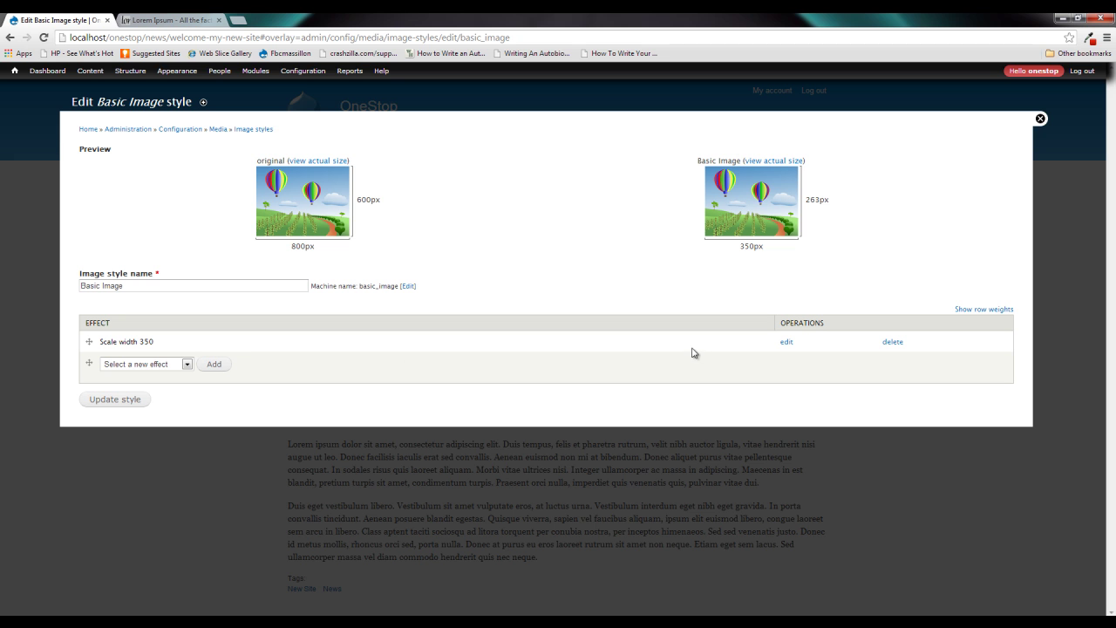
pyautogui.click(785, 342)
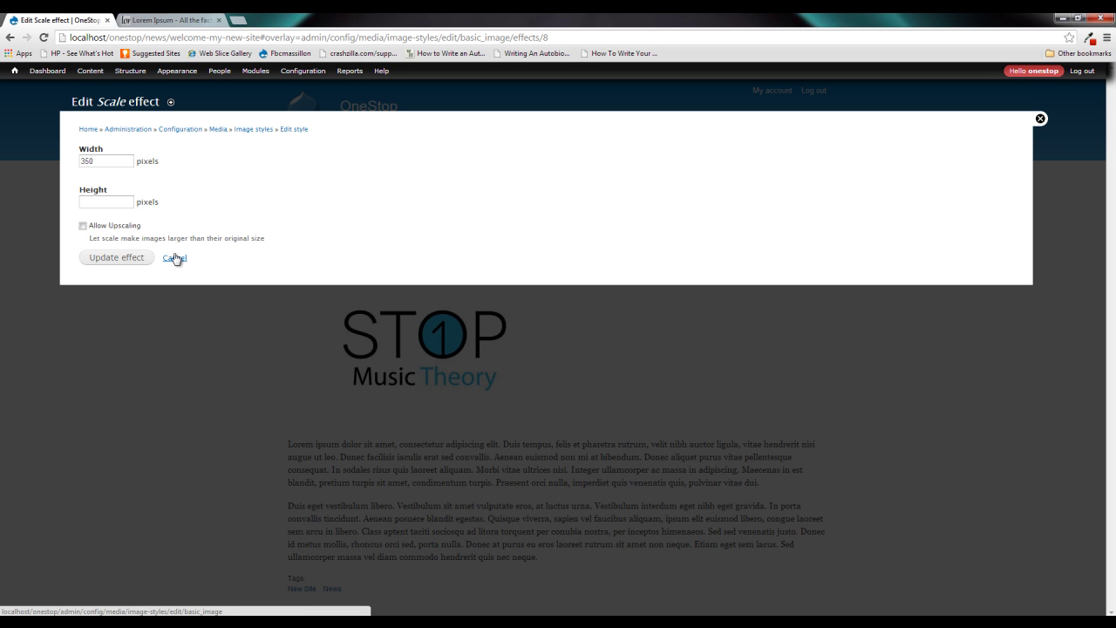
pyautogui.click(175, 258)
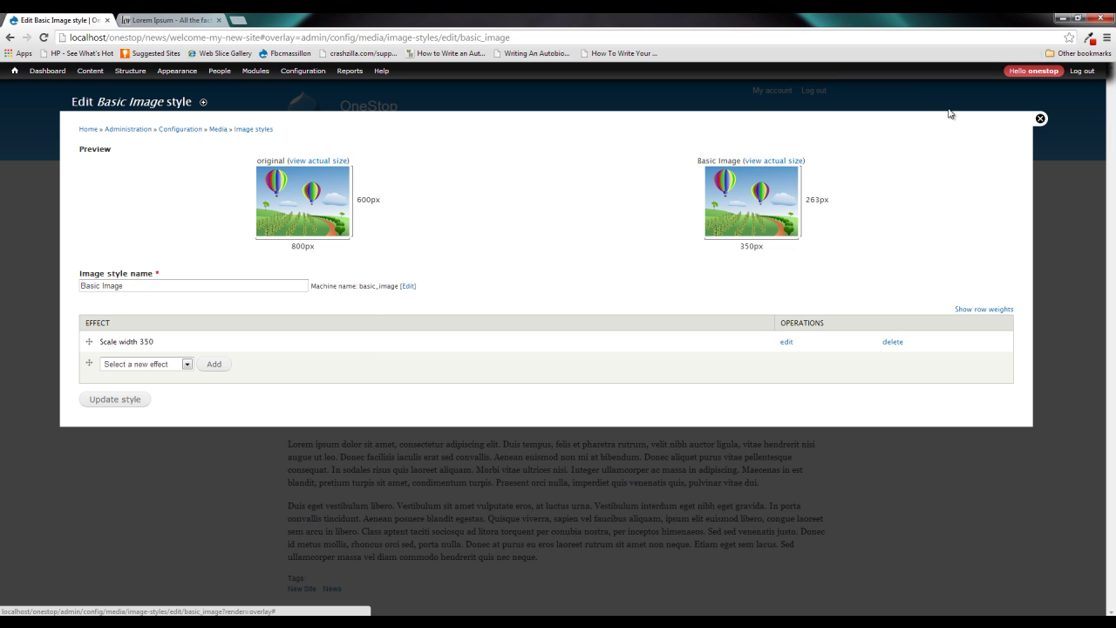
pyautogui.click(1039, 120)
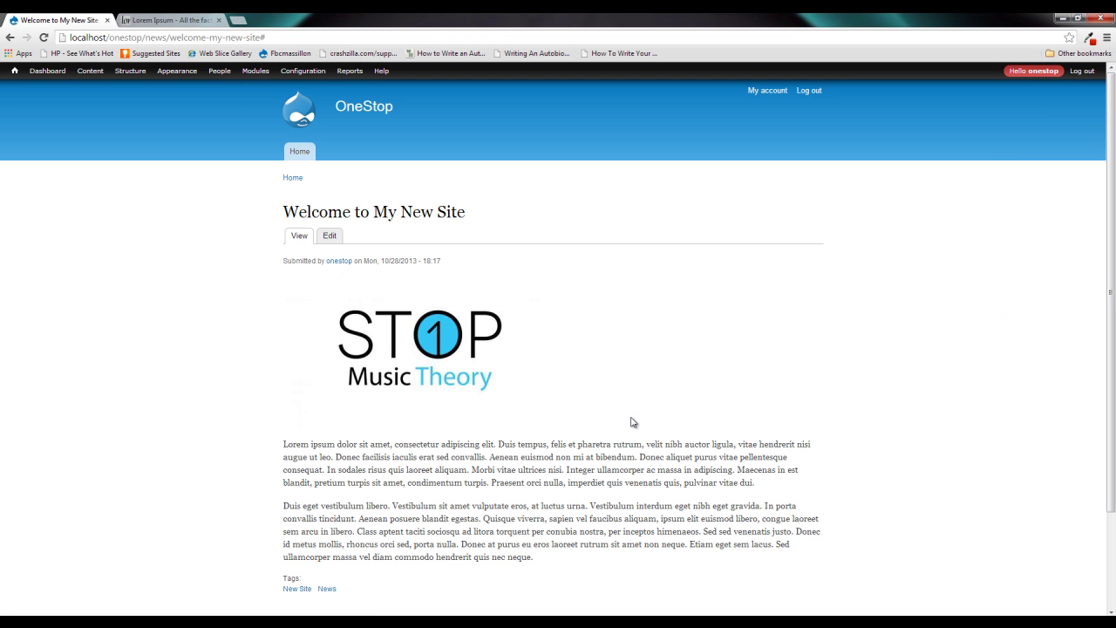
# In the Article content type's default display, set the Image field's image style to Basic Image and save the settings.
pyautogui.moveTo(131, 71)
pyautogui.moveTo(140, 102)
pyautogui.moveTo(247, 116)
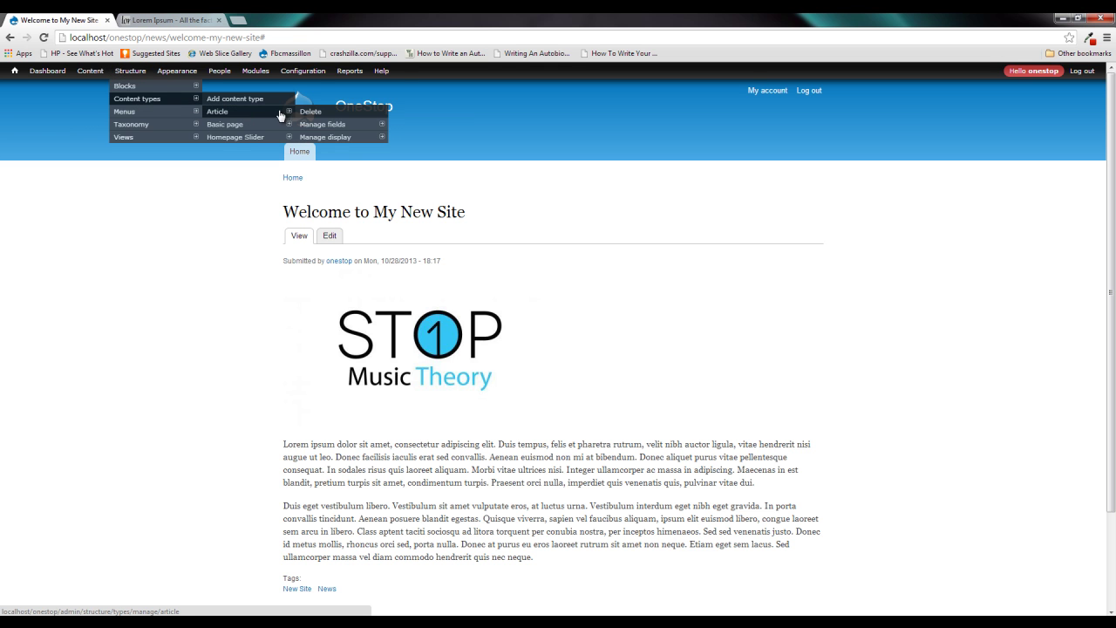
pyautogui.click(340, 136)
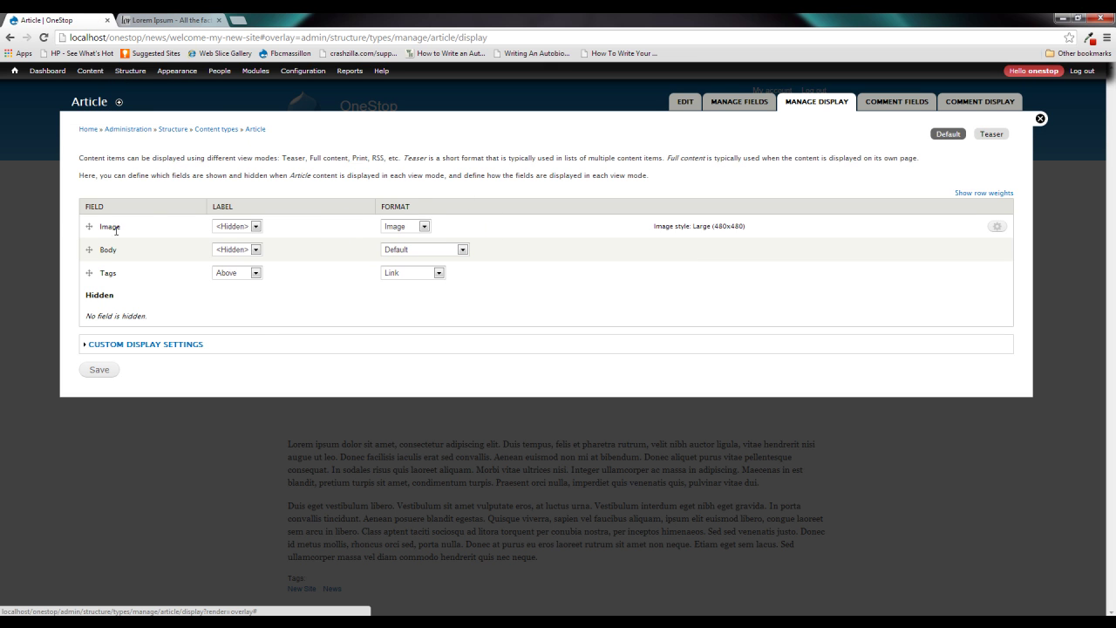
pyautogui.click(424, 227)
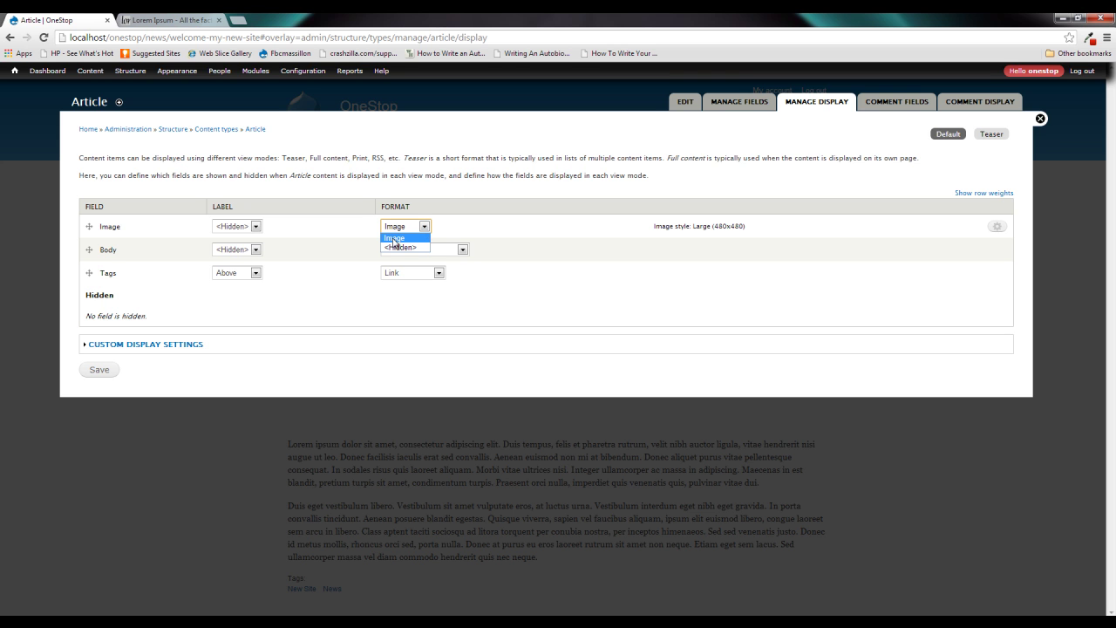
pyautogui.click(394, 239)
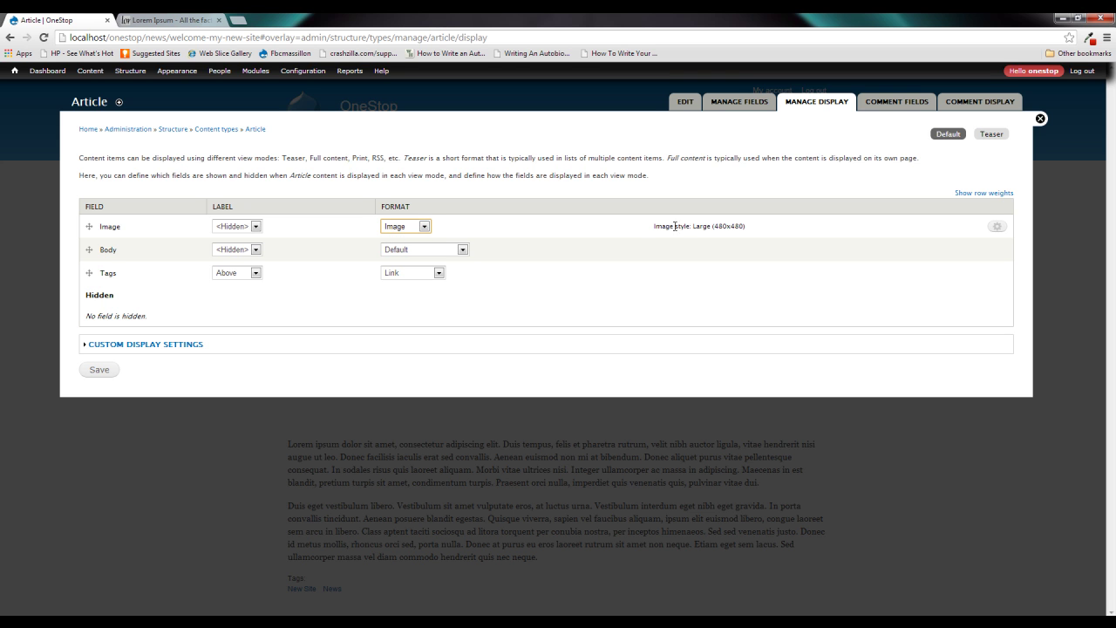
pyautogui.click(997, 228)
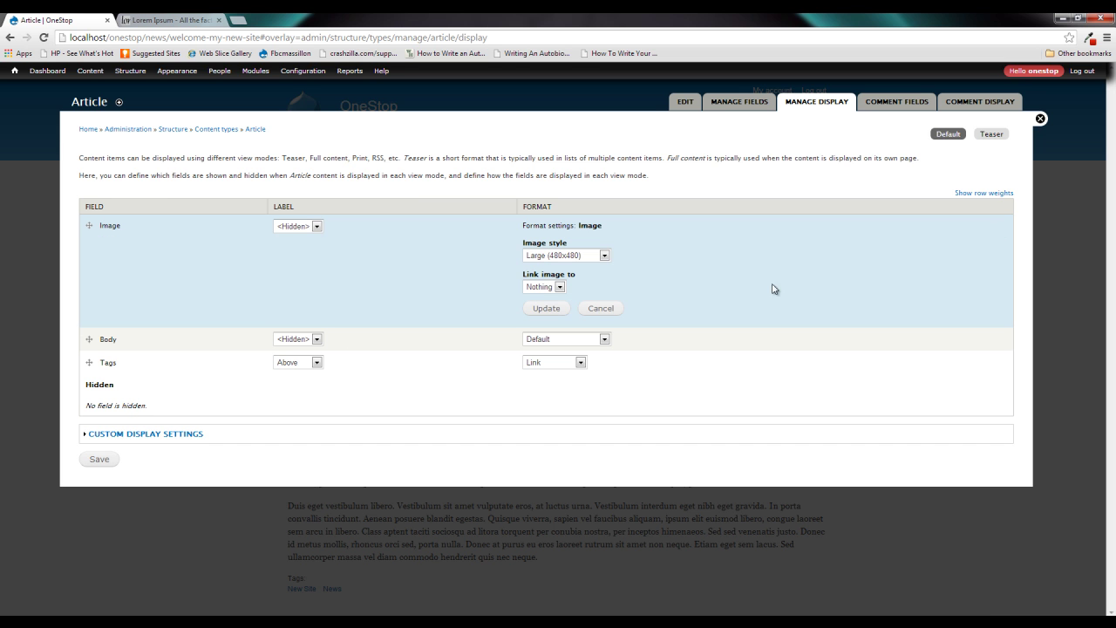
pyautogui.click(605, 257)
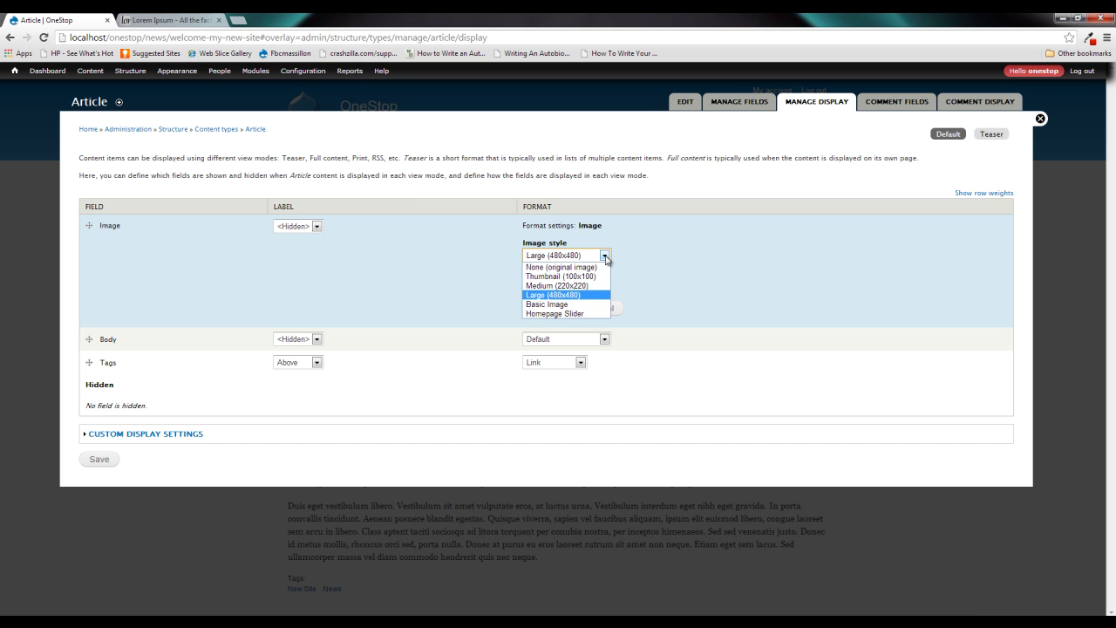
pyautogui.click(584, 304)
pyautogui.click(552, 309)
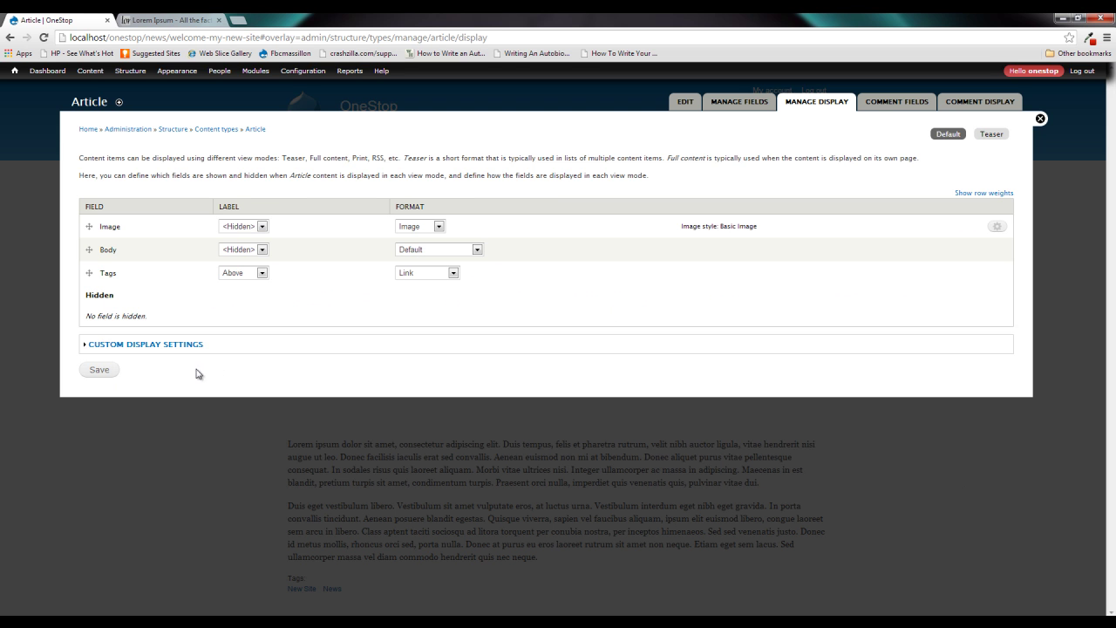
pyautogui.click(112, 371)
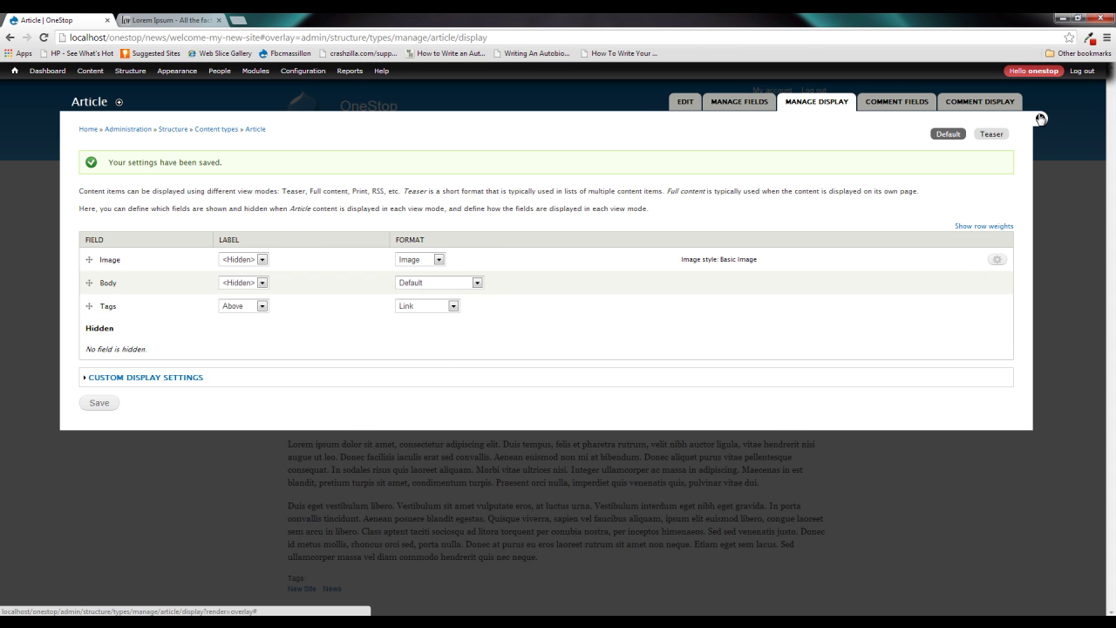
# Return to the "Welcome to My New Site" article and check how its image is displayed.
pyautogui.click(1040, 120)
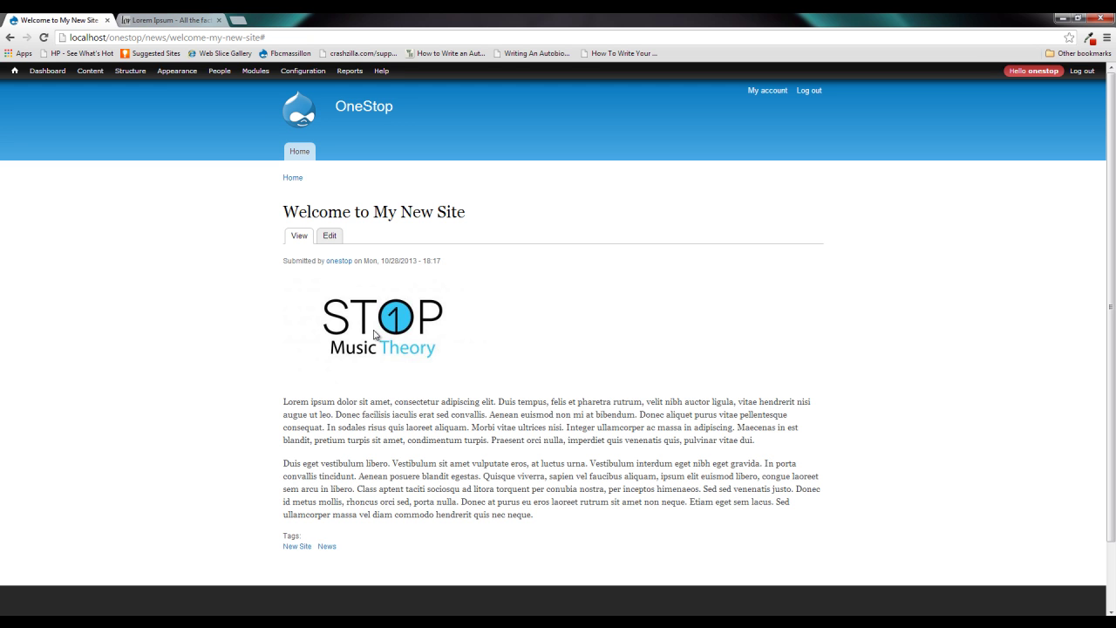
pyautogui.moveTo(374, 334); pyautogui.dragTo(753, 329)
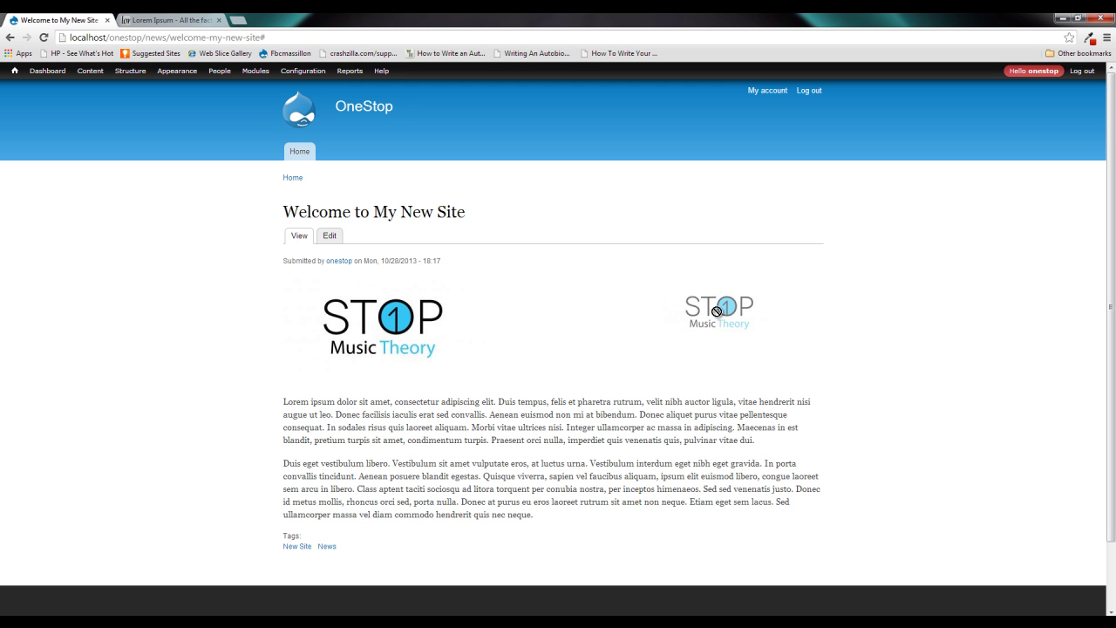
pyautogui.moveTo(748, 305); pyautogui.dragTo(748, 305)
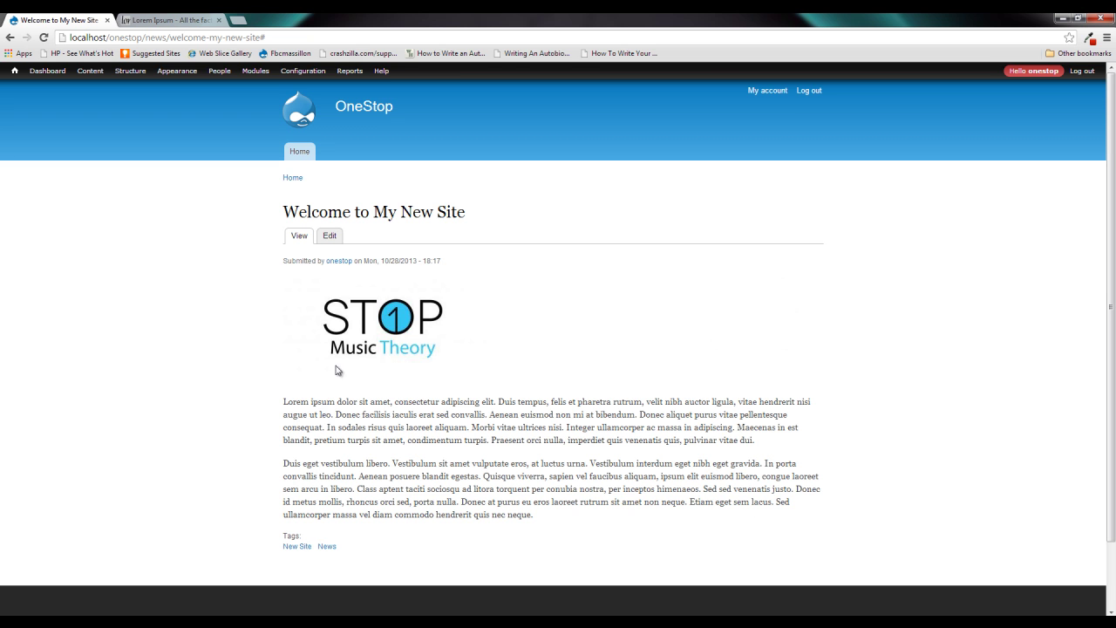